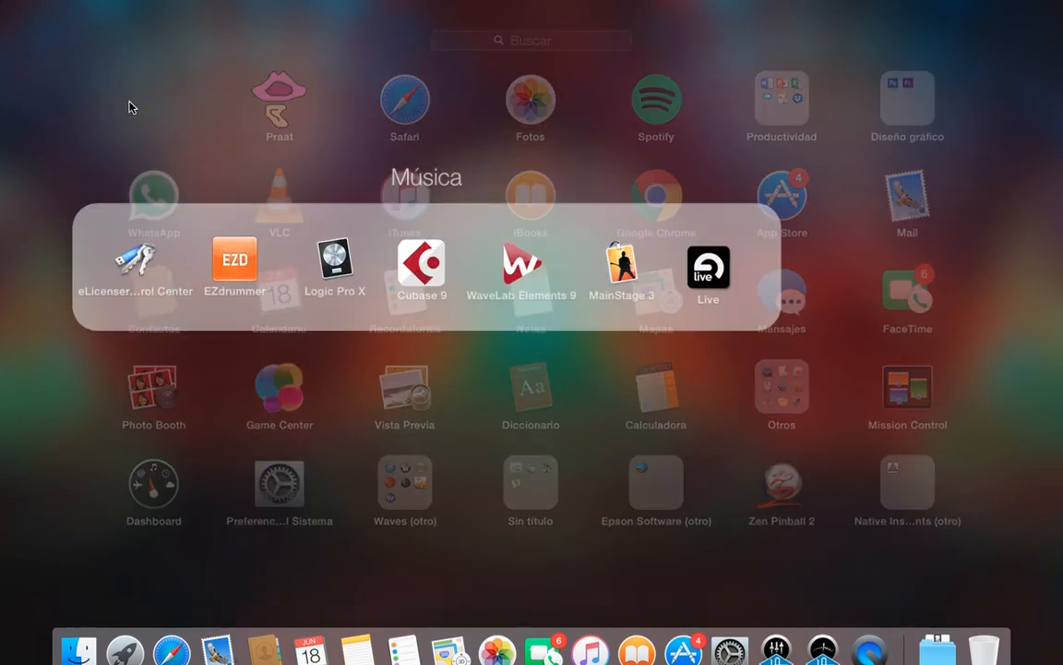
Launch Logic Pro X, accept the audio interface notice and open the audio preferences
{"action": "left_click", "coordinate": [401, 339]}
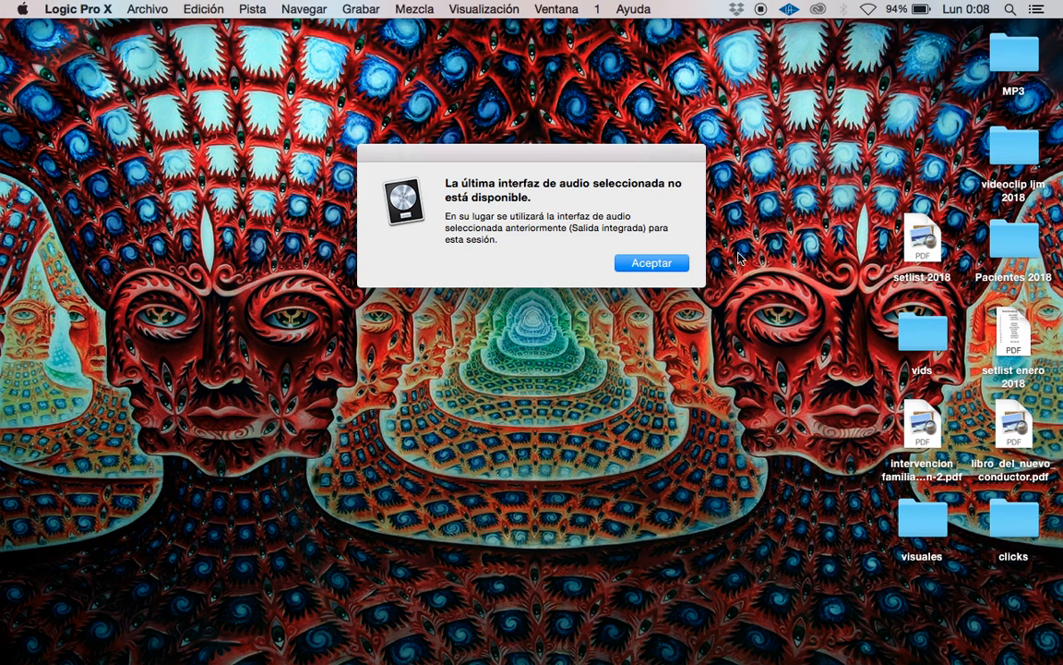
{"action": "left_click", "coordinate": [652, 264]}
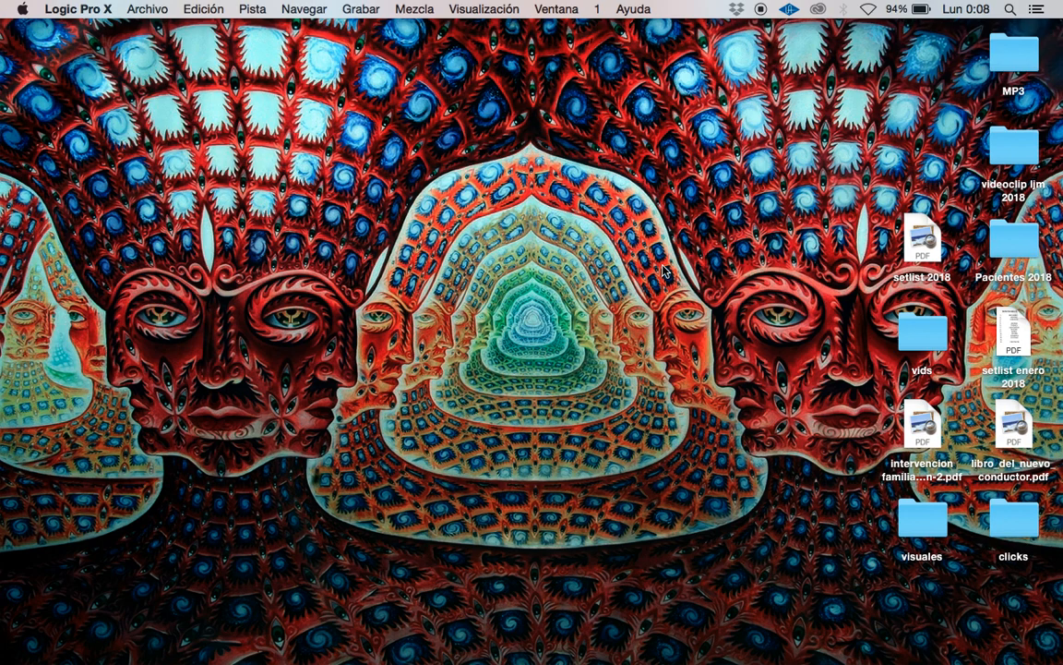
{"action": "left_click", "coordinate": [78, 11]}
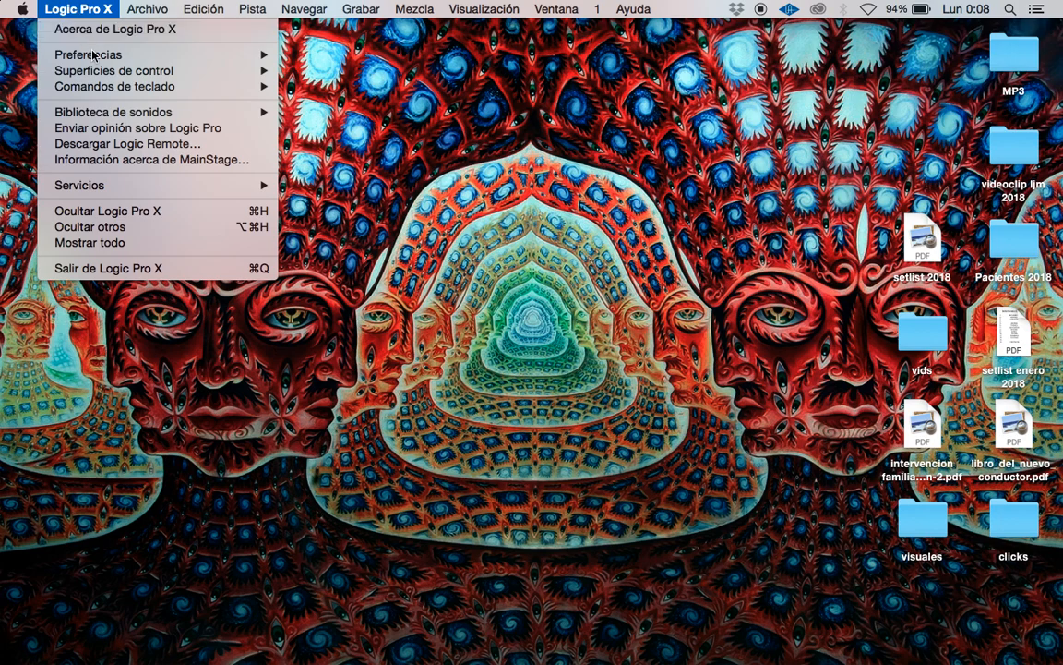
{"action": "mouse_move", "coordinate": [88, 54]}
{"action": "left_click", "coordinate": [350, 71]}
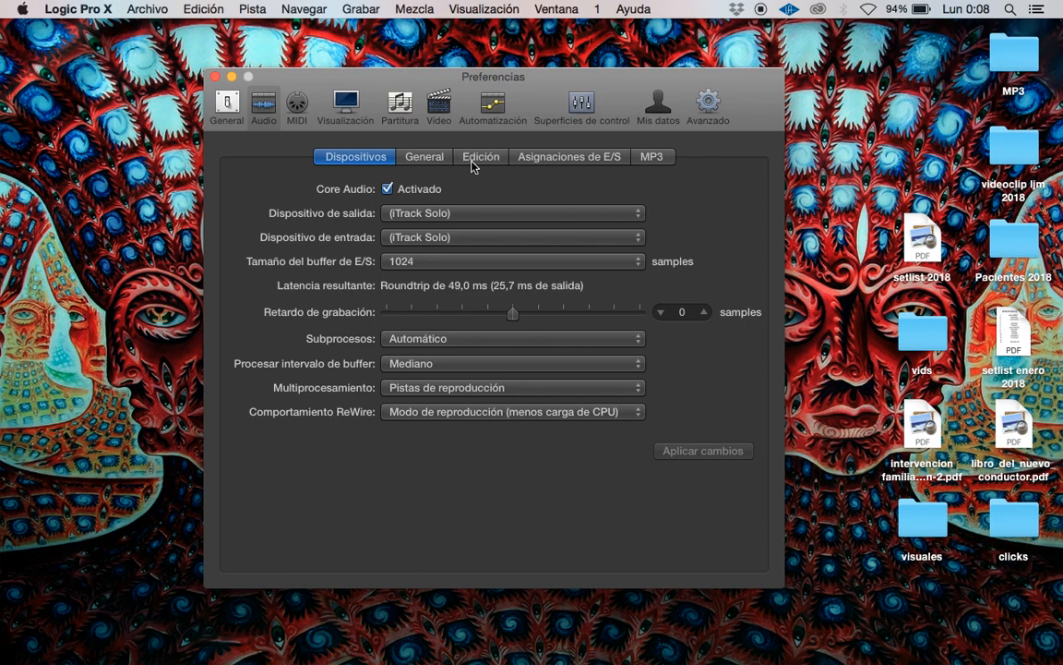
Set the output device to Salida integrada, the input device to Ajuste del sistema and the I/O buffer size to 256 samples
{"action": "left_click", "coordinate": [584, 220]}
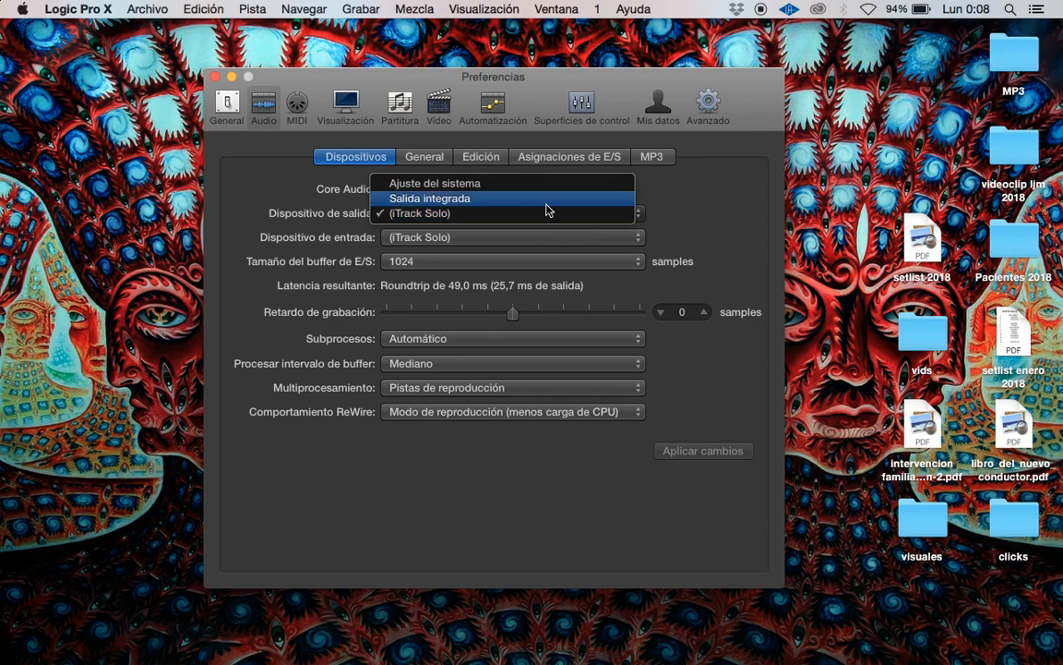
{"action": "left_click", "coordinate": [545, 202]}
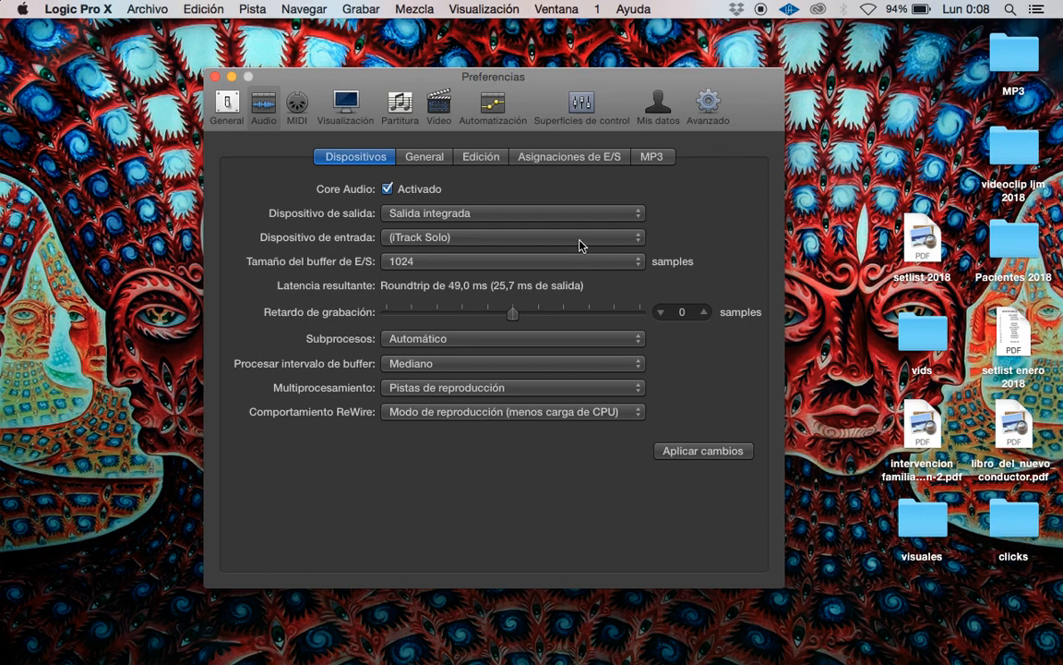
{"action": "left_click", "coordinate": [579, 239]}
{"action": "left_click", "coordinate": [551, 226]}
{"action": "left_click", "coordinate": [556, 242]}
{"action": "left_click", "coordinate": [536, 219]}
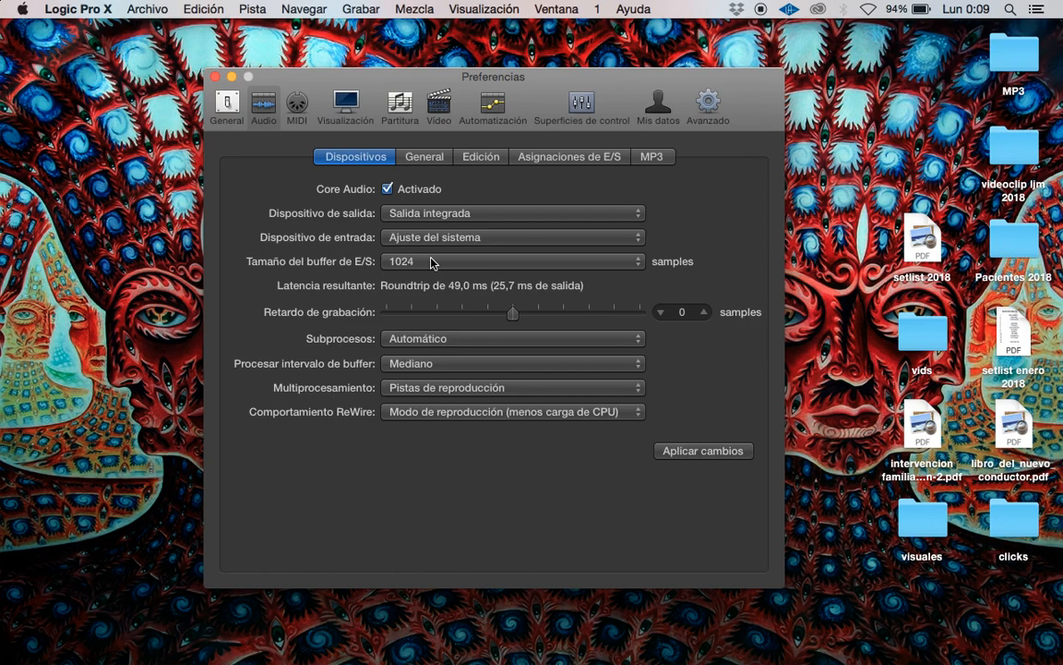
{"action": "left_click", "coordinate": [451, 264]}
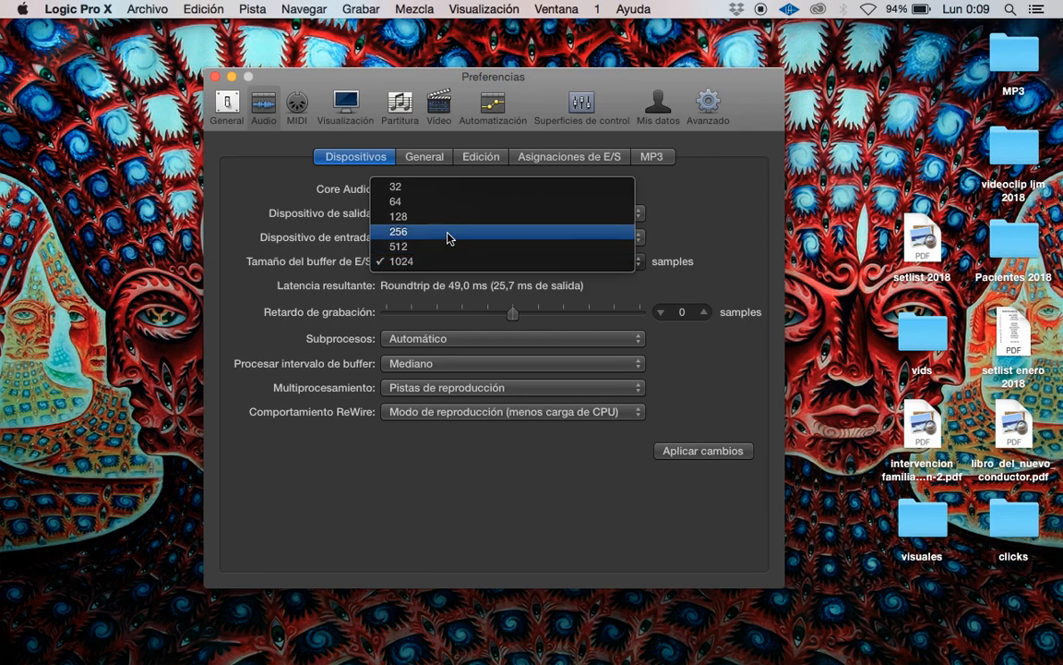
{"action": "left_click", "coordinate": [449, 238]}
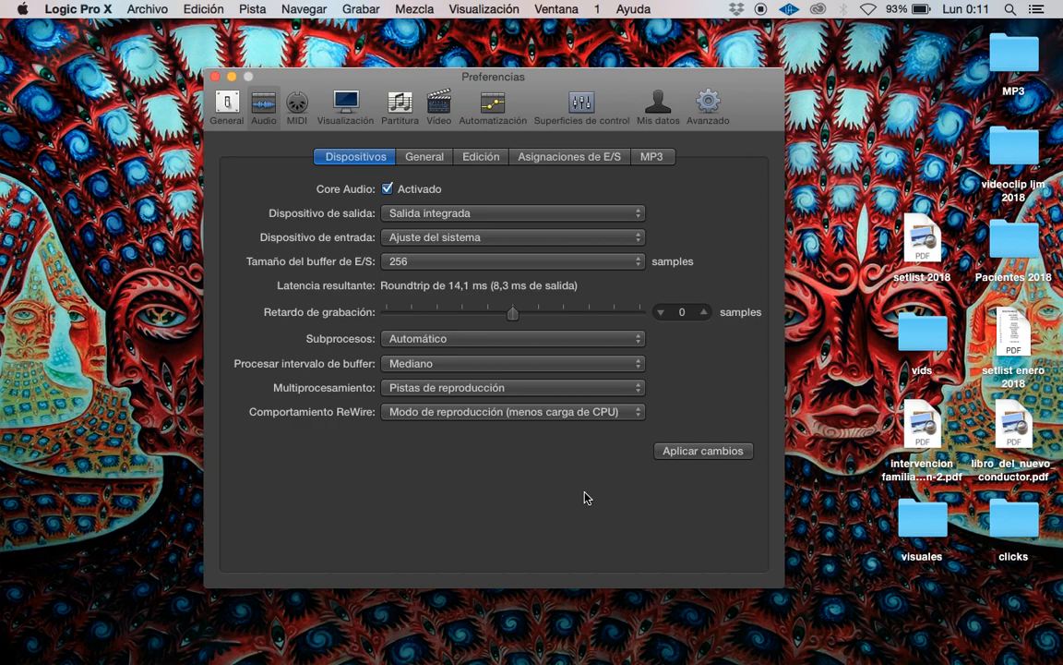
Review the output and input assignments in the audio preferences, and apply the device changes
{"action": "left_click", "coordinate": [577, 158]}
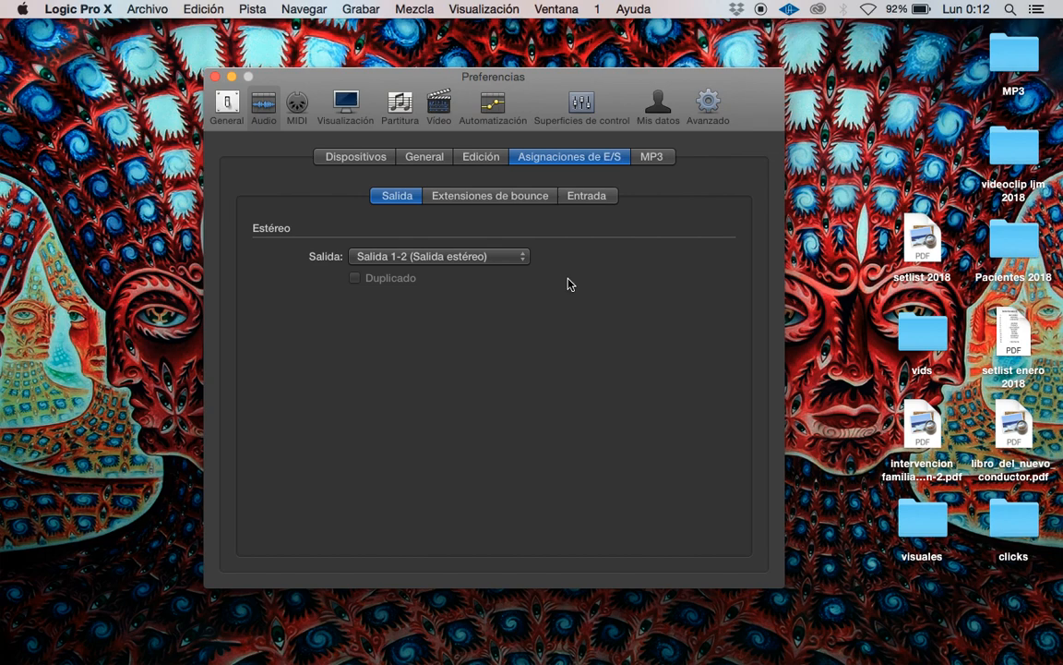
{"action": "left_click", "coordinate": [504, 263]}
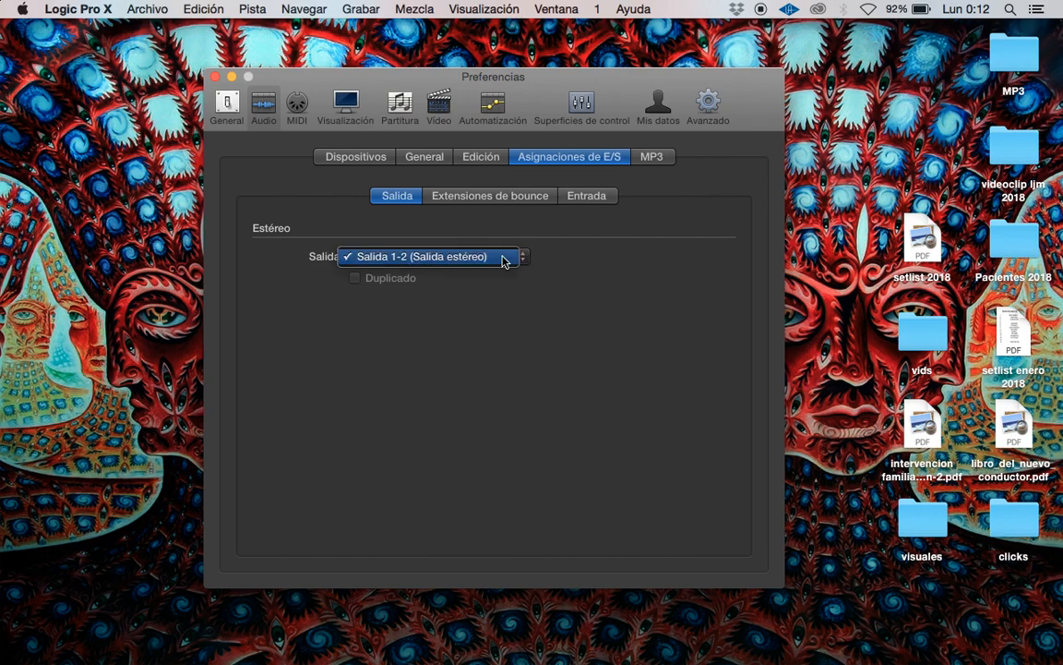
{"action": "left_click", "coordinate": [452, 254]}
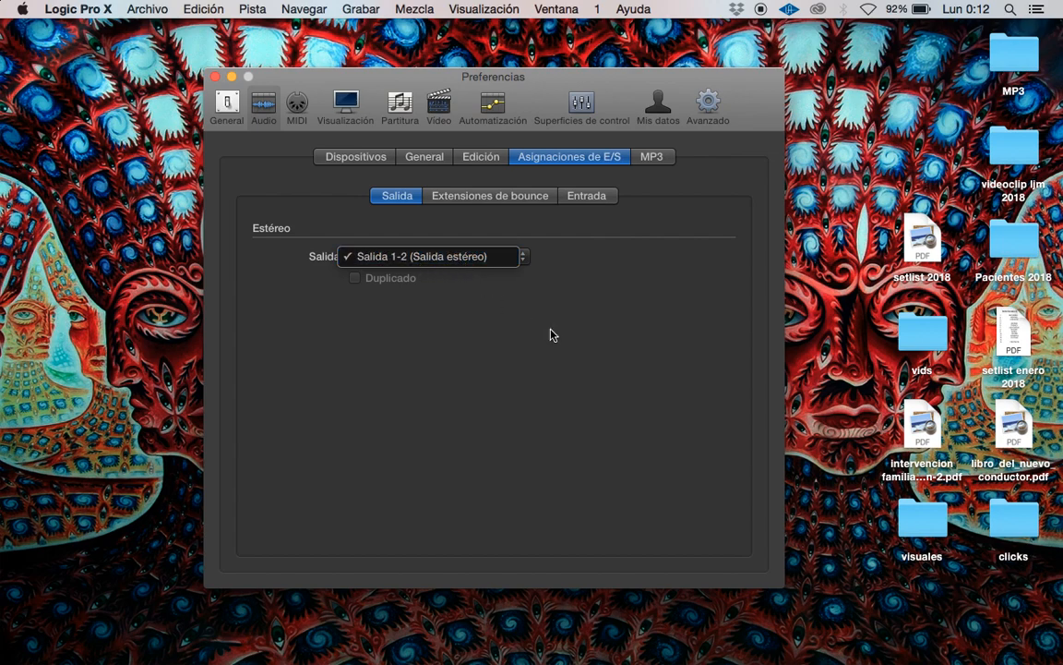
{"action": "left_click", "coordinate": [591, 197]}
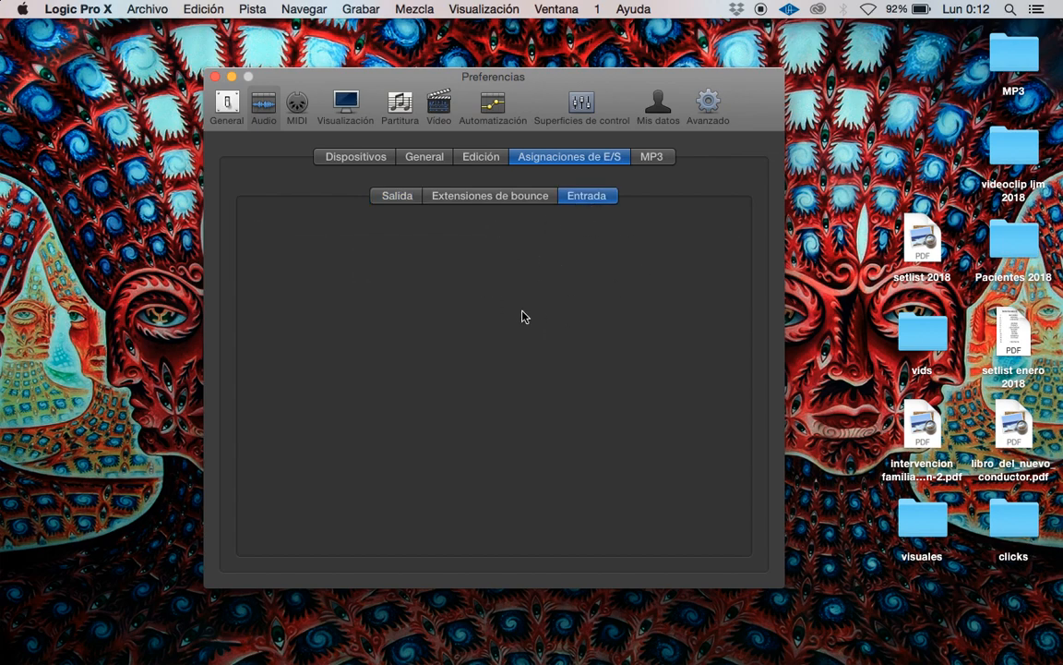
{"action": "left_click", "coordinate": [397, 197]}
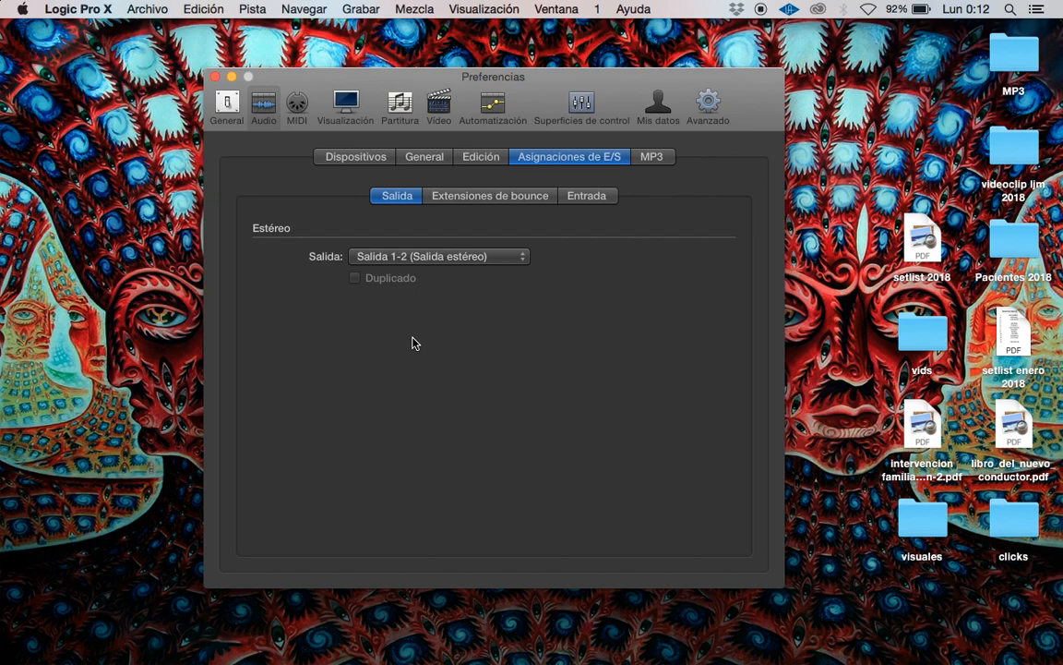
{"action": "left_click", "coordinate": [347, 157]}
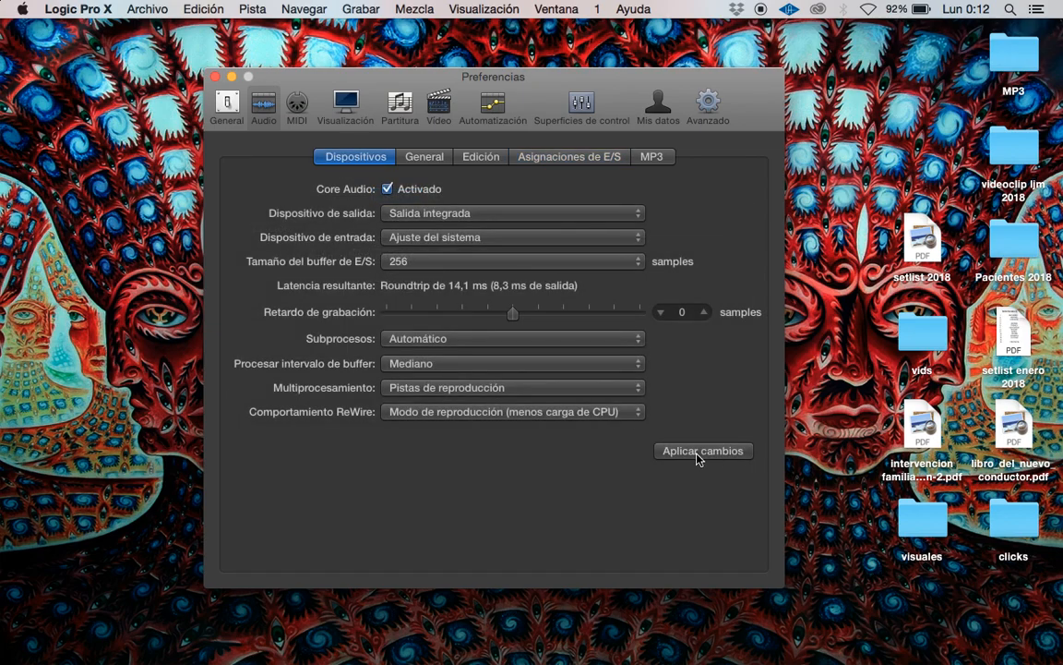
{"action": "left_click", "coordinate": [697, 452]}
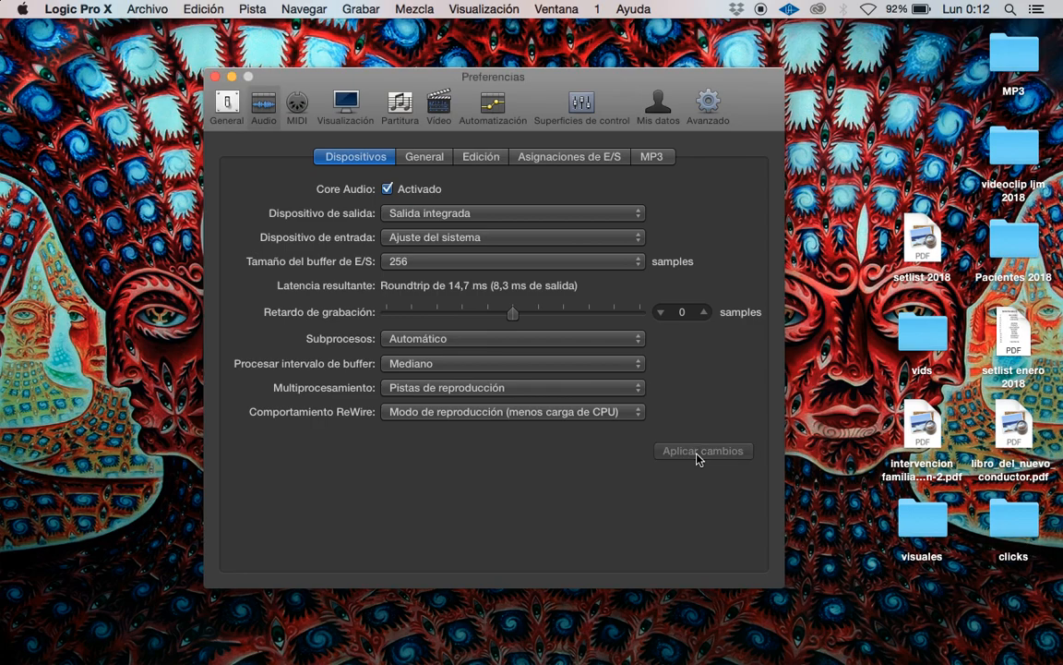
Recheck the stereo output and input assignments, return to the device settings and close the preferences
{"action": "left_click", "coordinate": [565, 158]}
{"action": "left_click", "coordinate": [506, 257]}
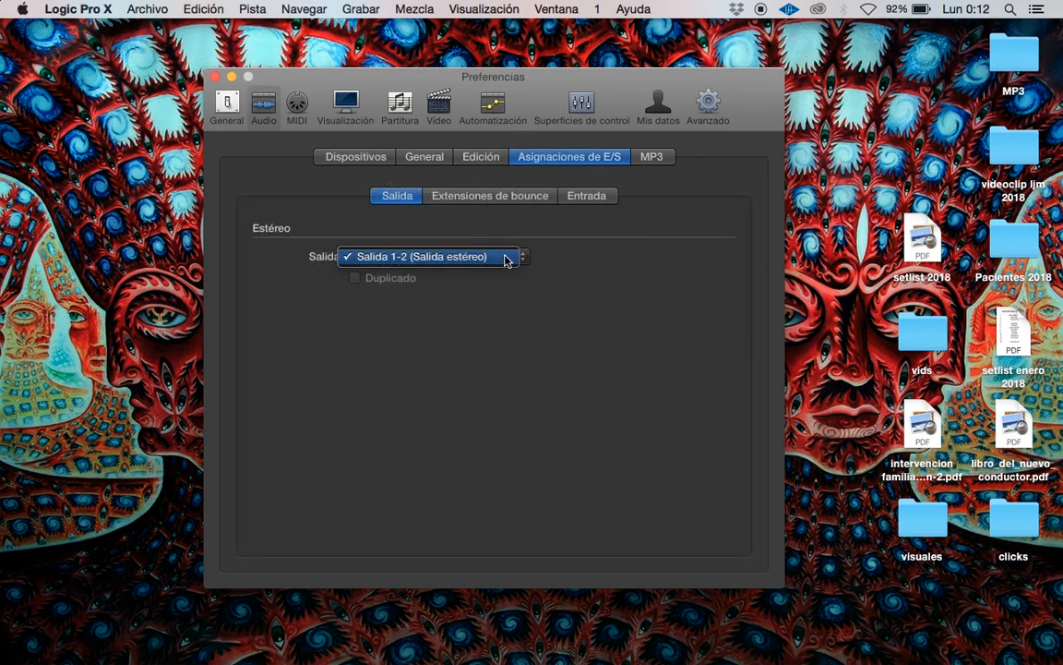
{"action": "left_click", "coordinate": [594, 197]}
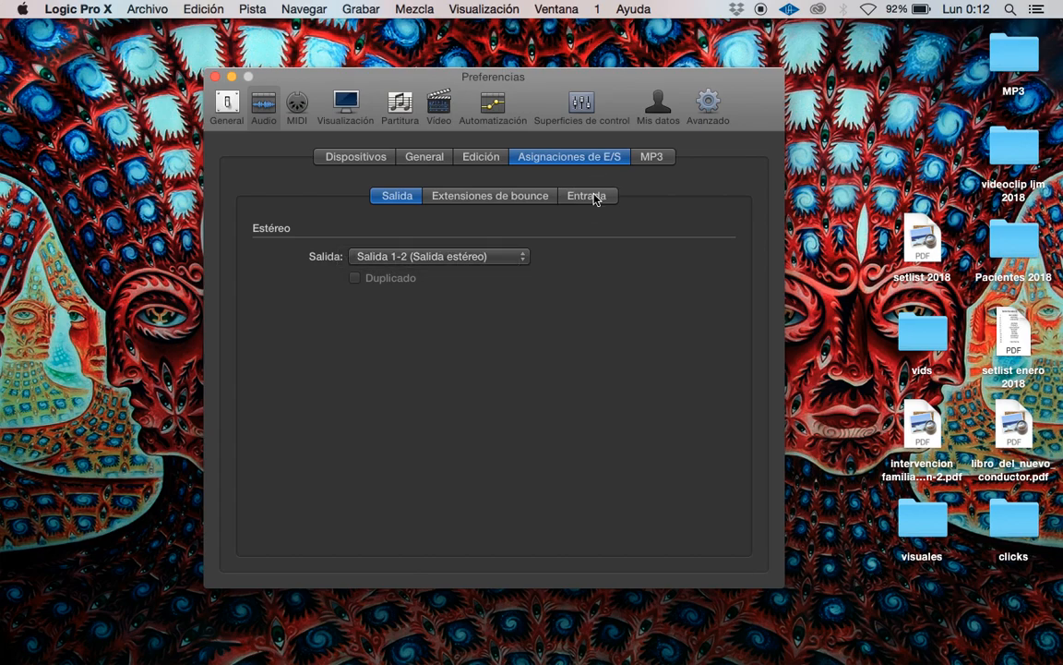
{"action": "left_click", "coordinate": [595, 197]}
{"action": "left_click", "coordinate": [379, 196]}
{"action": "left_click", "coordinate": [348, 162]}
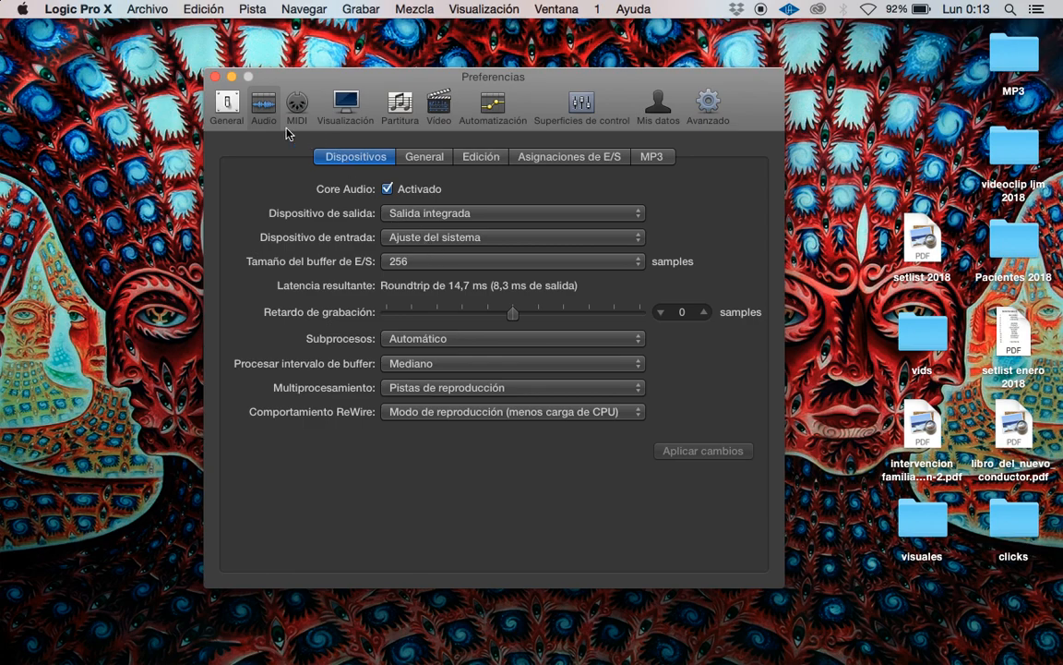
{"action": "left_click", "coordinate": [217, 80]}
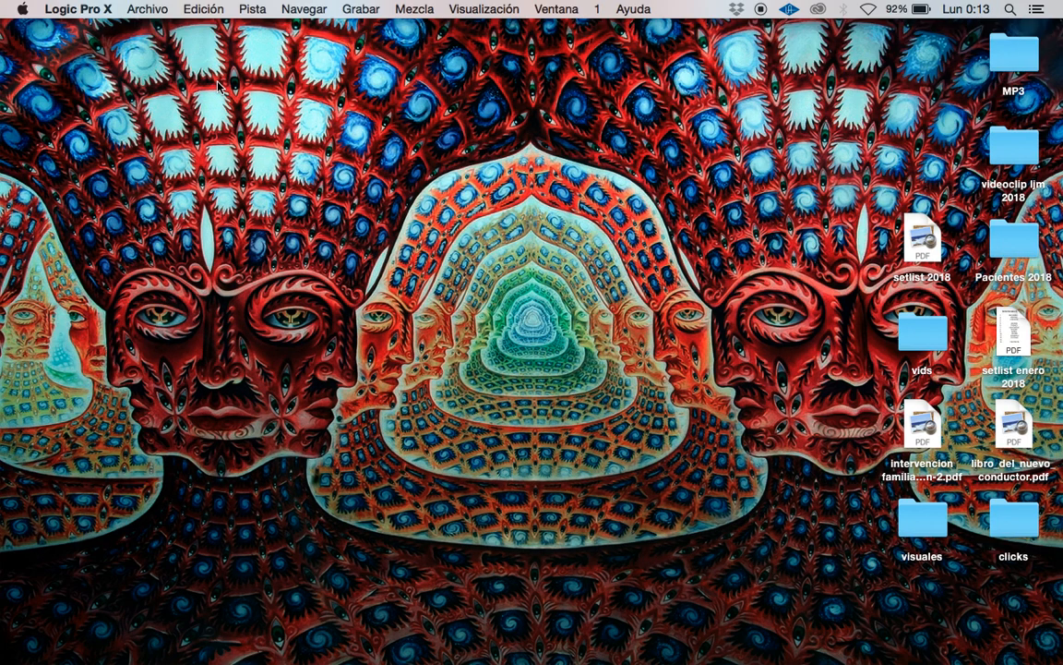
Start a new project and choose Entrada 1 as the input for its audio track
{"action": "left_click", "coordinate": [147, 10]}
{"action": "left_click", "coordinate": [146, 29]}
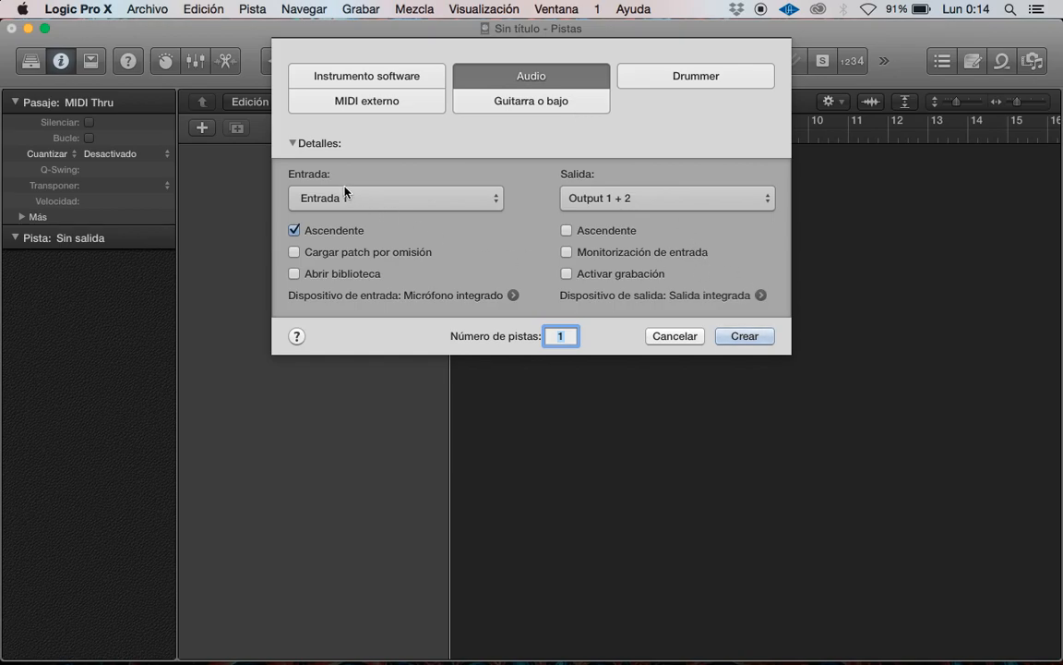
{"action": "left_click", "coordinate": [415, 200]}
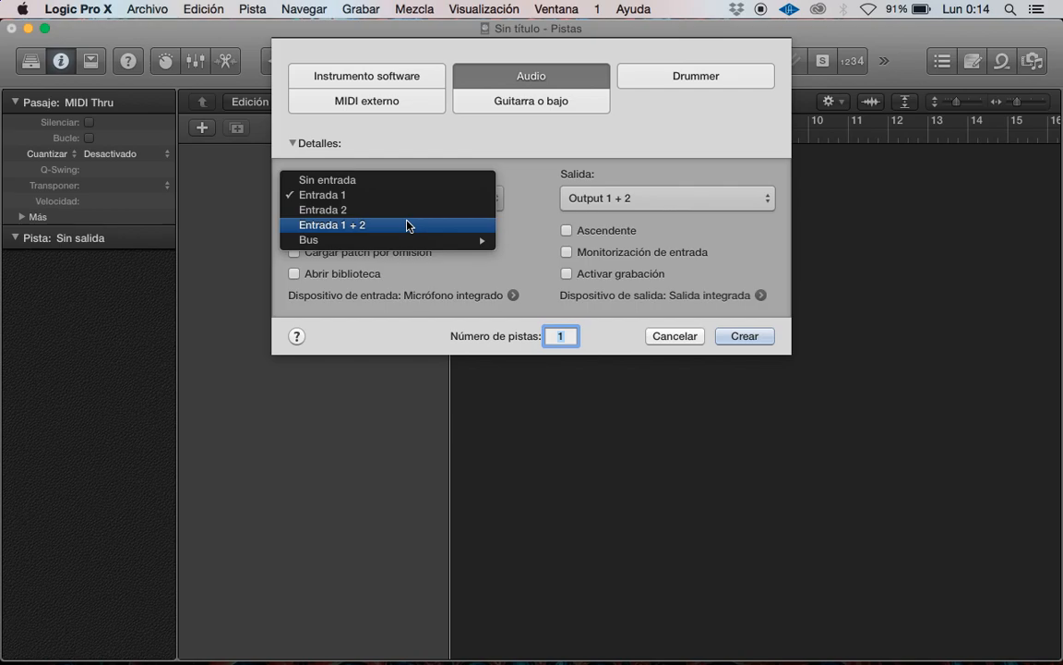
{"action": "left_click", "coordinate": [323, 195]}
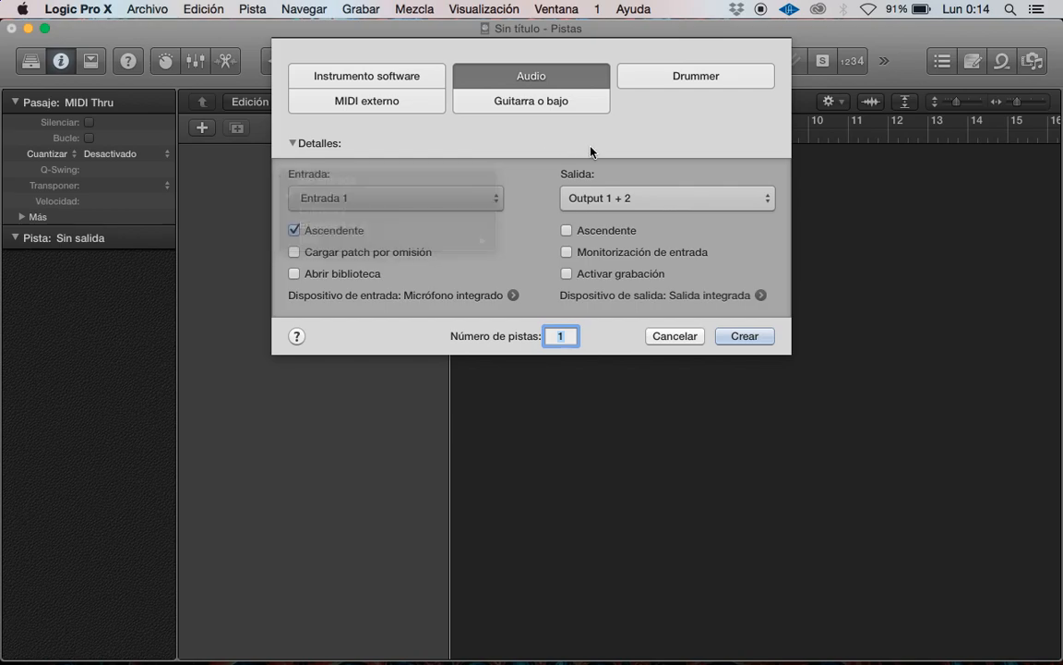
Check the output options, keep Output 1 + 2 and create one audio track
{"action": "left_click", "coordinate": [695, 201]}
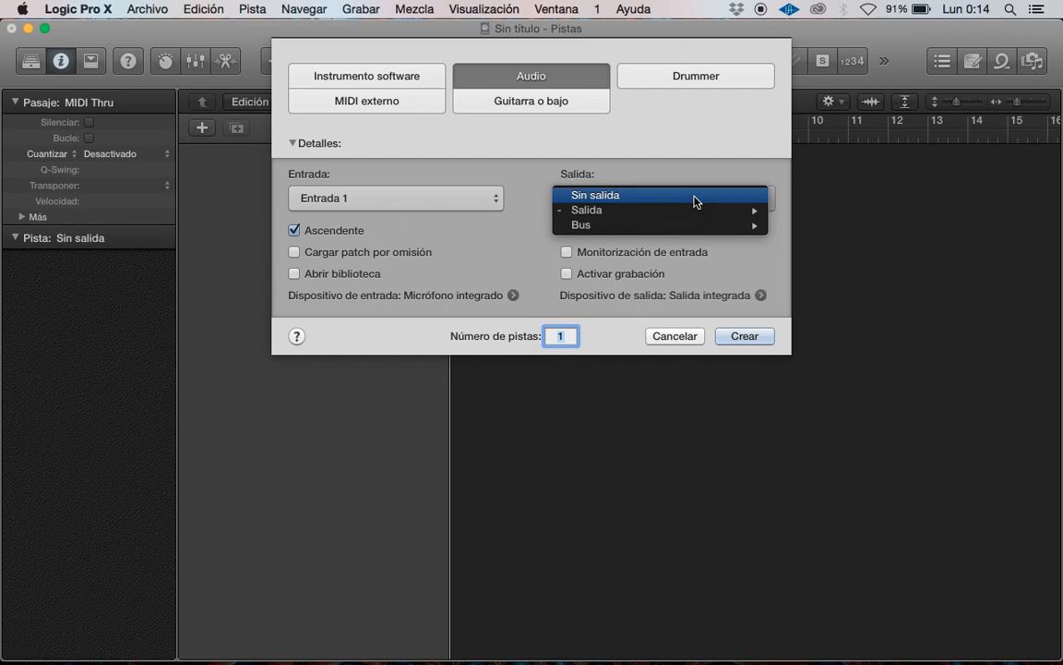
{"action": "mouse_move", "coordinate": [701, 211]}
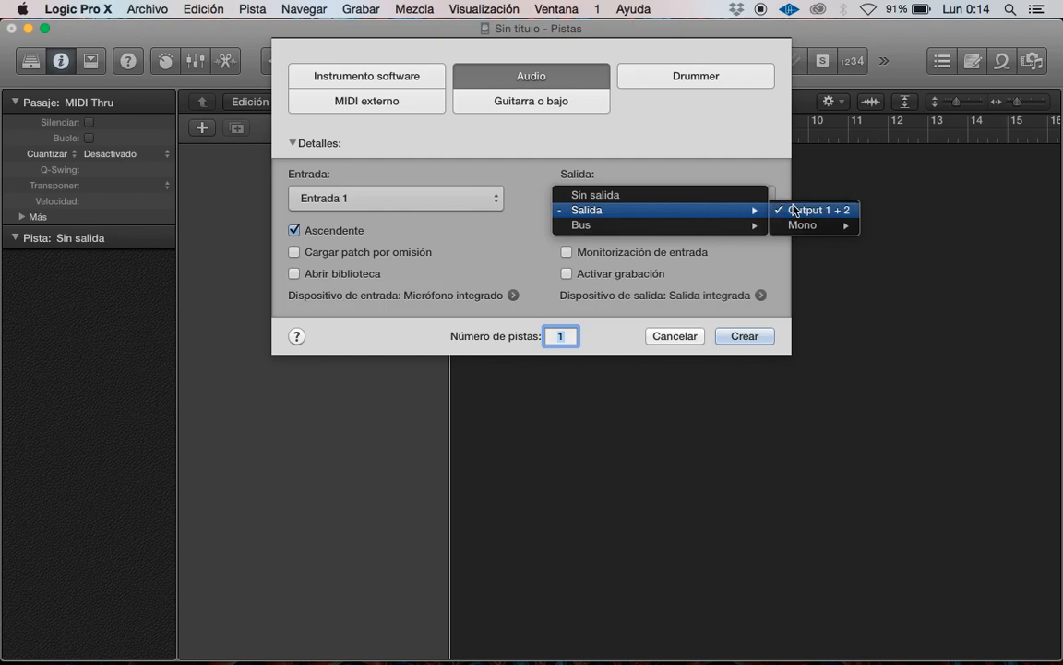
{"action": "left_click", "coordinate": [687, 159]}
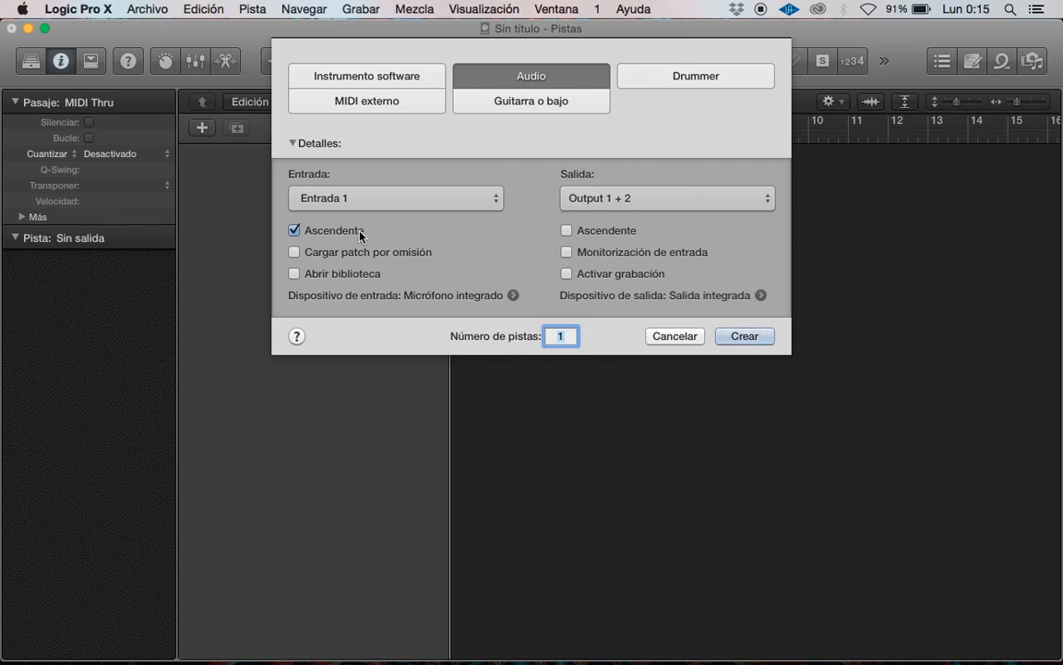
{"action": "left_click", "coordinate": [563, 336]}
{"action": "type", "text": "0"}
{"action": "key", "text": "BackSpace"}
{"action": "left_click", "coordinate": [744, 335]}
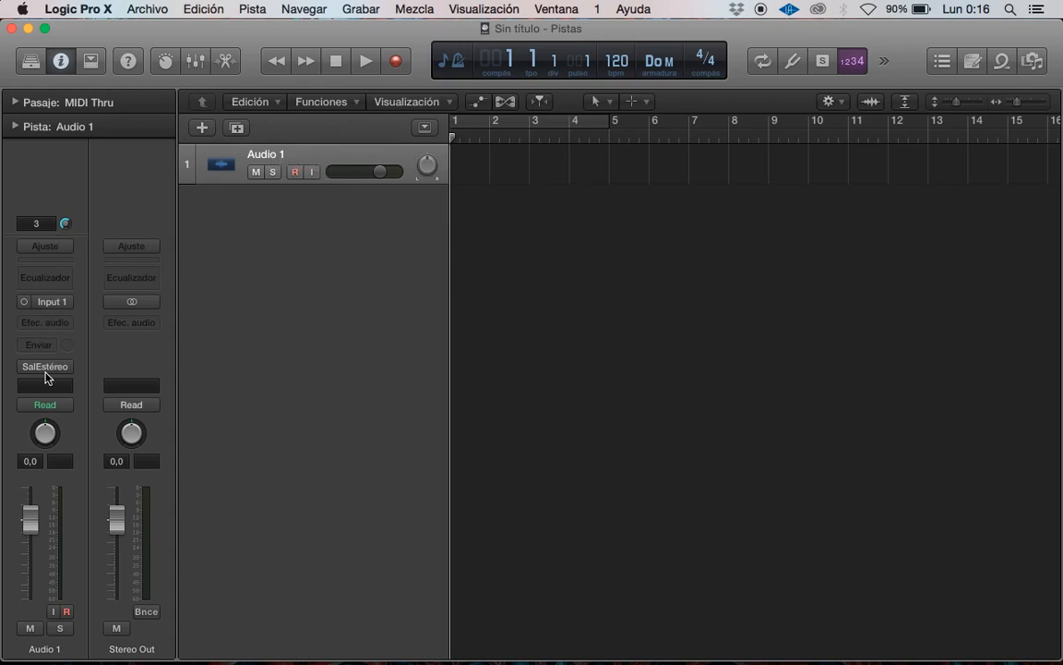
Browse the audio track's input options, try Bus 64 as the source and set the input back to Input 1
{"action": "left_click", "coordinate": [66, 306]}
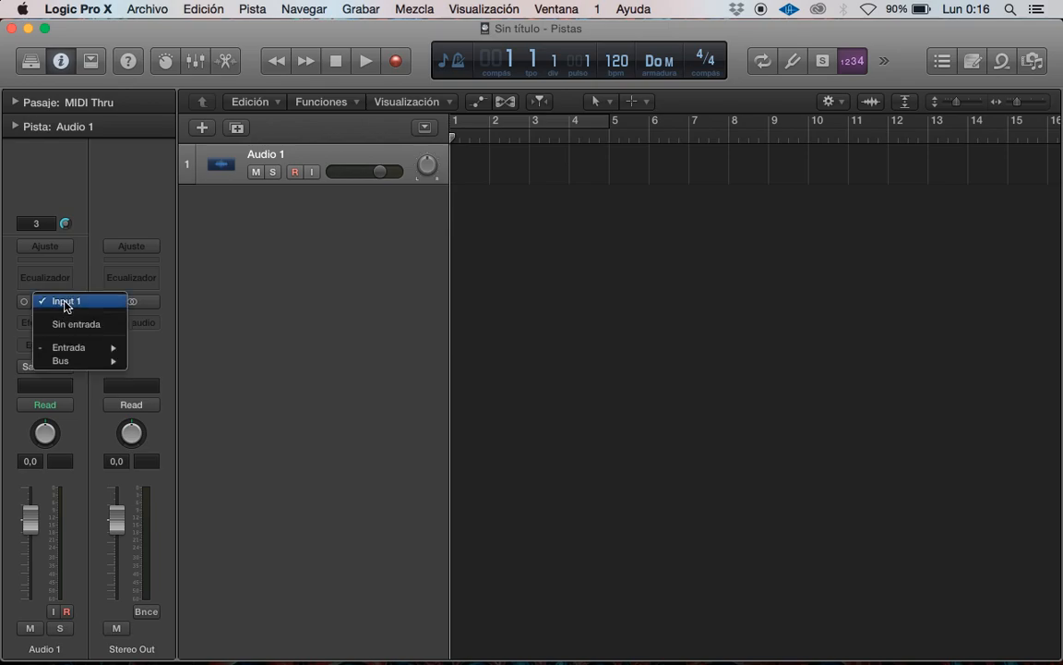
{"action": "mouse_move", "coordinate": [75, 349]}
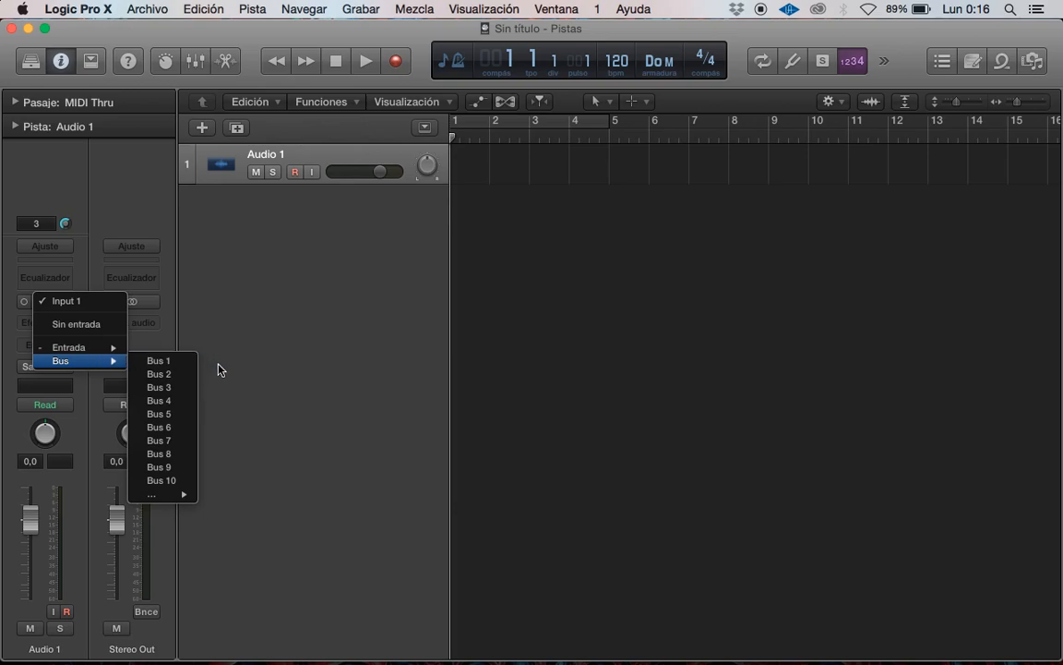
{"action": "mouse_move", "coordinate": [182, 495]}
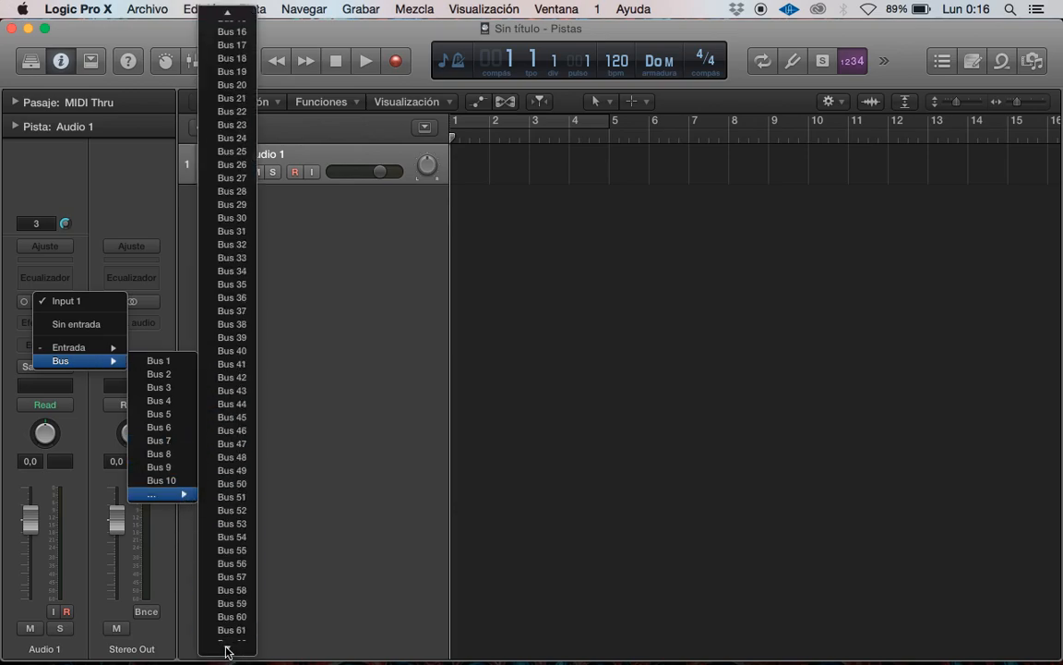
{"action": "left_click", "coordinate": [225, 637]}
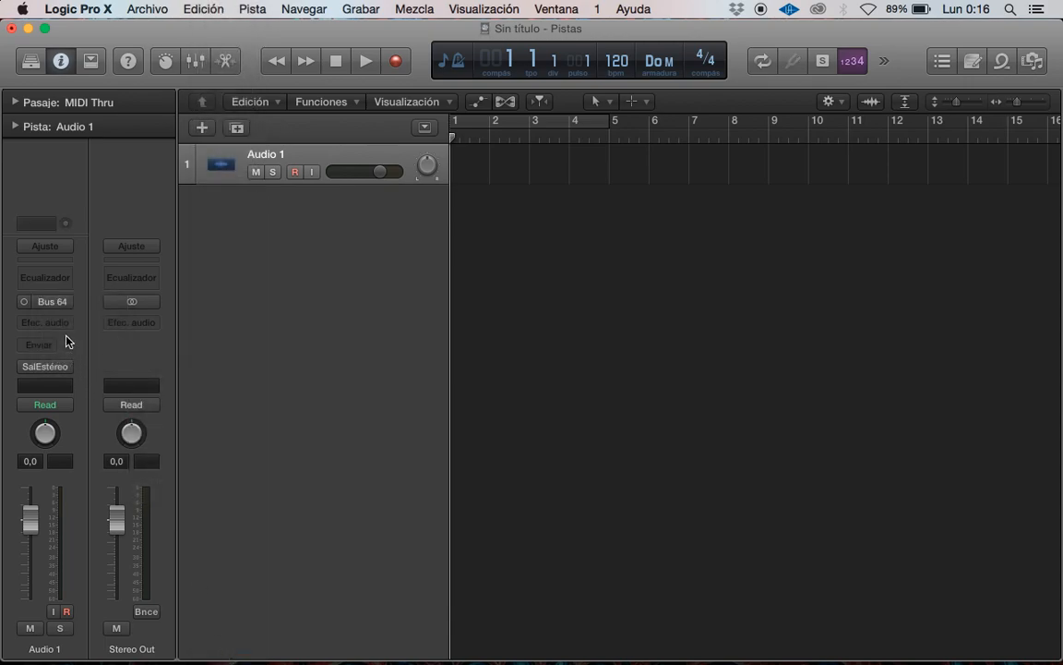
{"action": "left_click", "coordinate": [61, 302]}
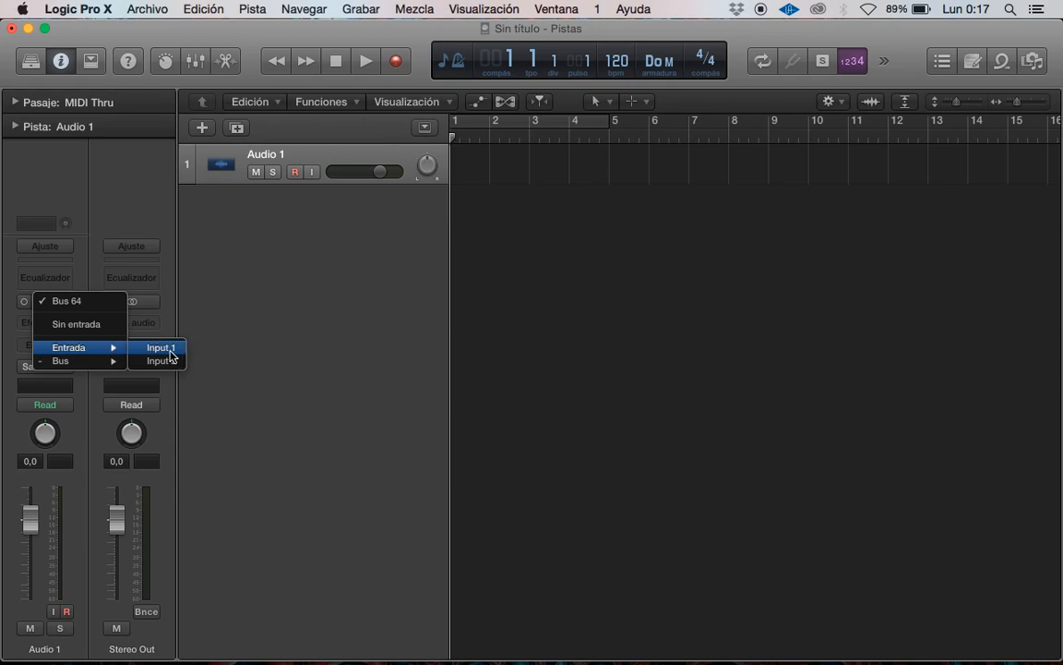
{"action": "left_click", "coordinate": [166, 348]}
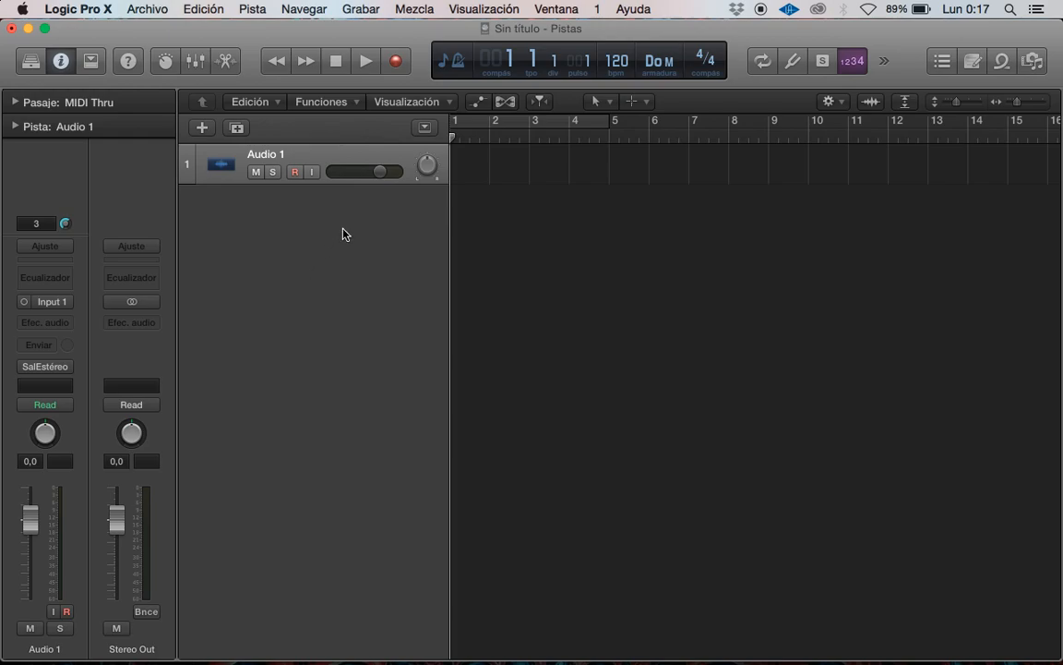
Rename the Audio 1 track as guitarra
{"action": "double_click", "coordinate": [270, 154]}
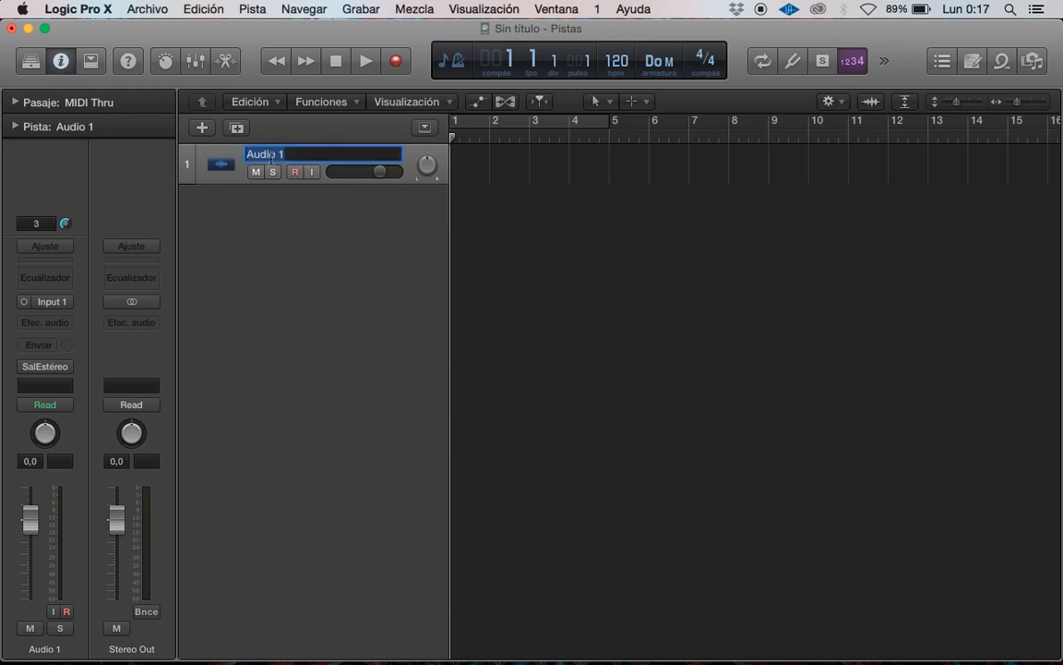
{"action": "type", "text": "guitarra"}
{"action": "key", "text": "Return"}
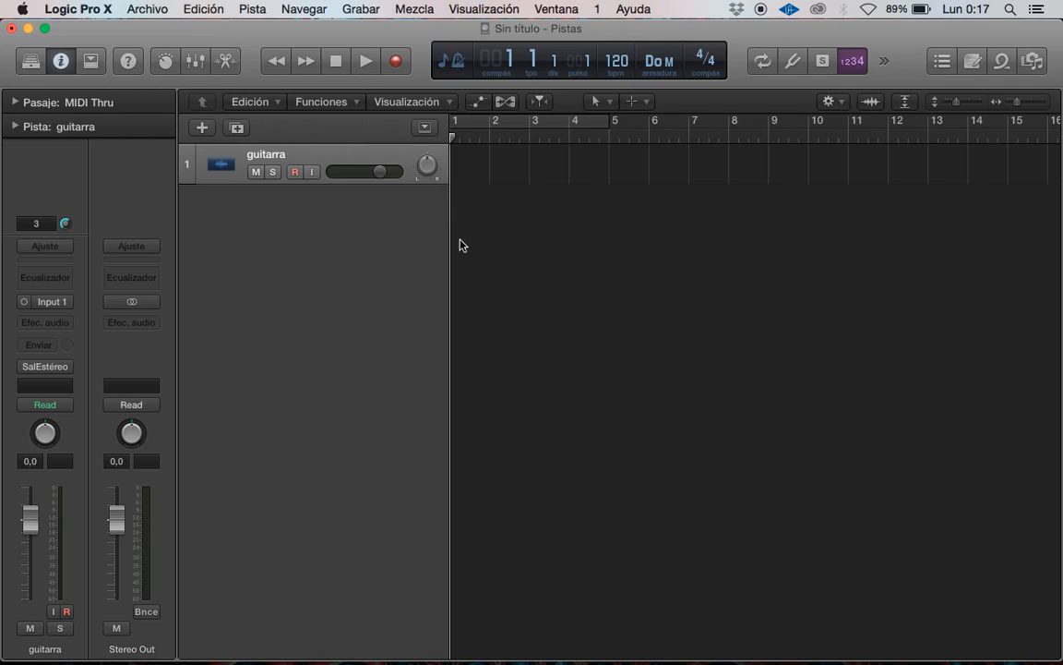
Add a second audio track that takes its signal from Input 2 and outputs to Output 1 + 2
{"action": "left_click", "coordinate": [203, 134]}
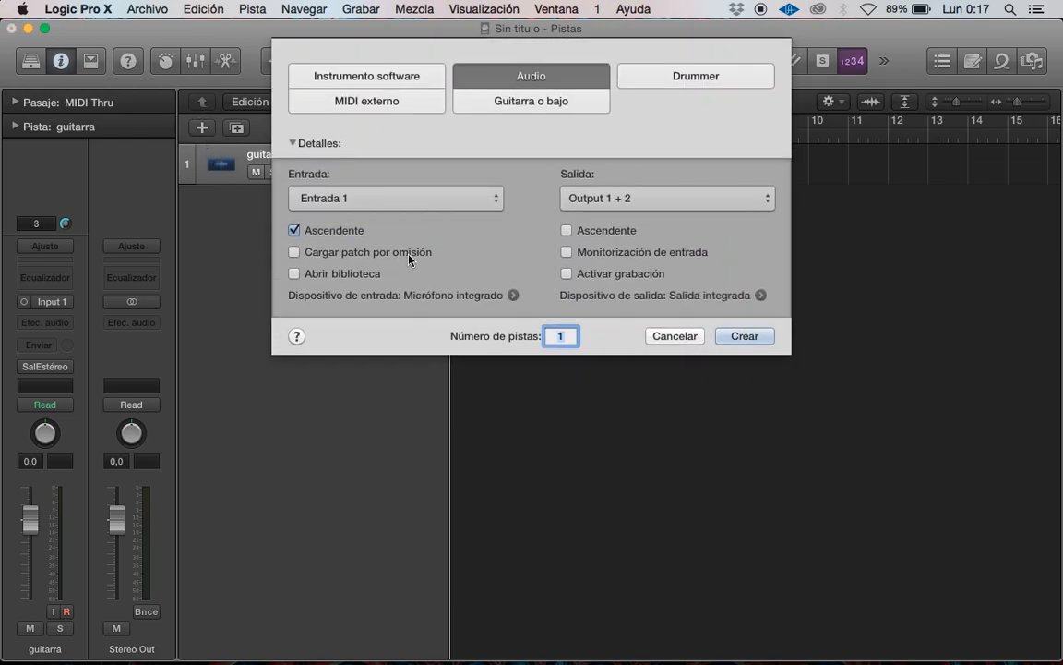
{"action": "left_click", "coordinate": [481, 200]}
{"action": "left_click", "coordinate": [477, 209]}
{"action": "left_click", "coordinate": [739, 338]}
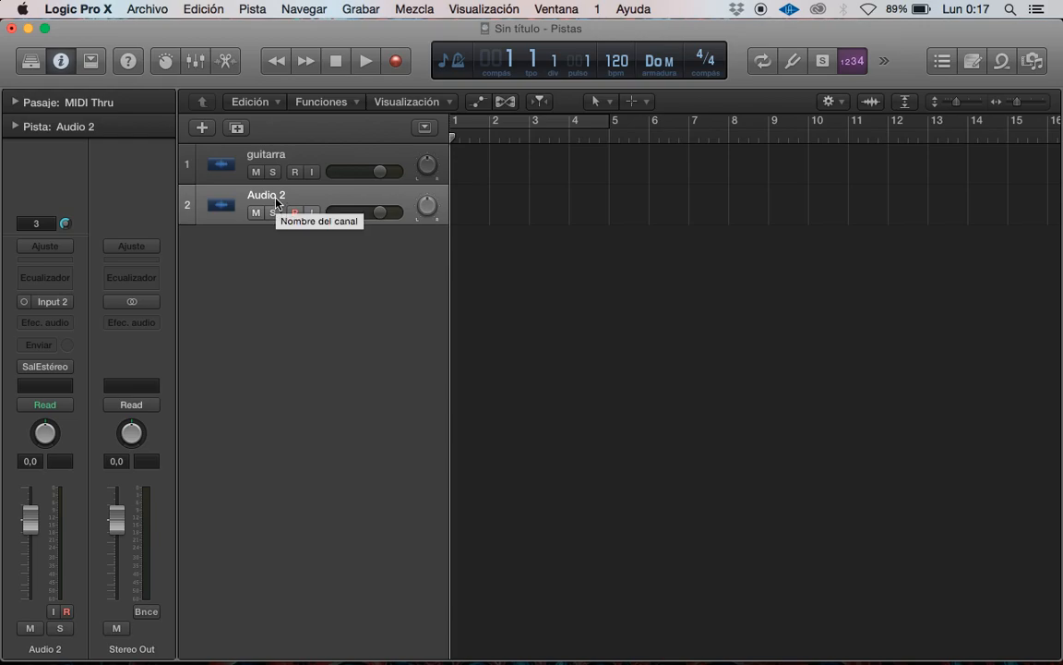
Rename the Audio 2 track as voz mic
{"action": "double_click", "coordinate": [276, 200]}
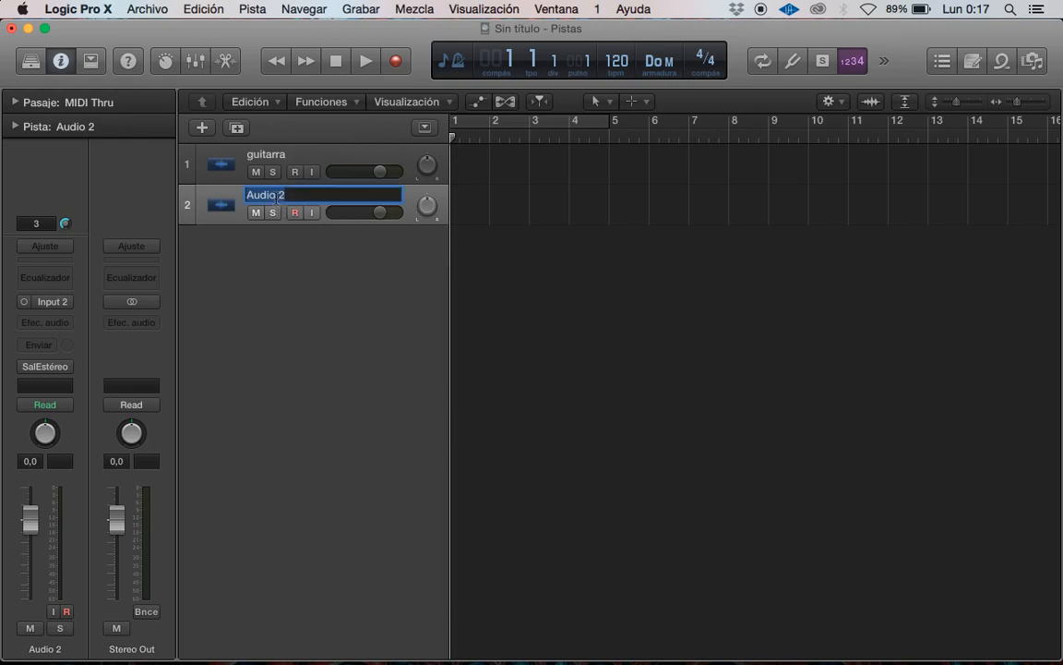
{"action": "type", "text": "voz mic"}
{"action": "key", "text": "Return"}
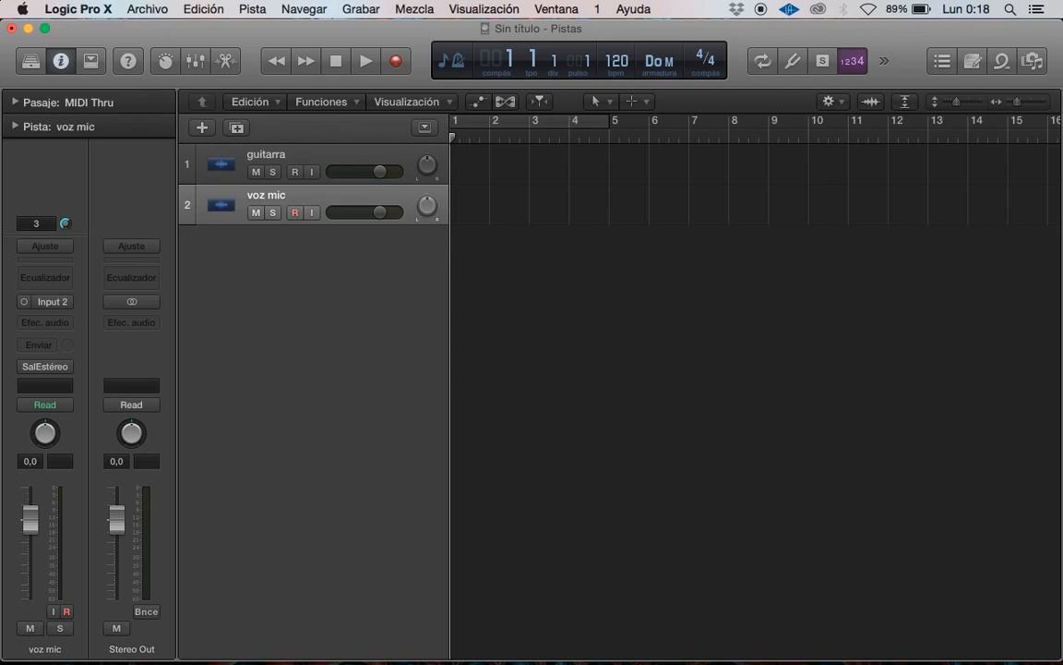
Compare the input assignments of the guitarra and voz mic tracks
{"action": "left_click", "coordinate": [312, 160]}
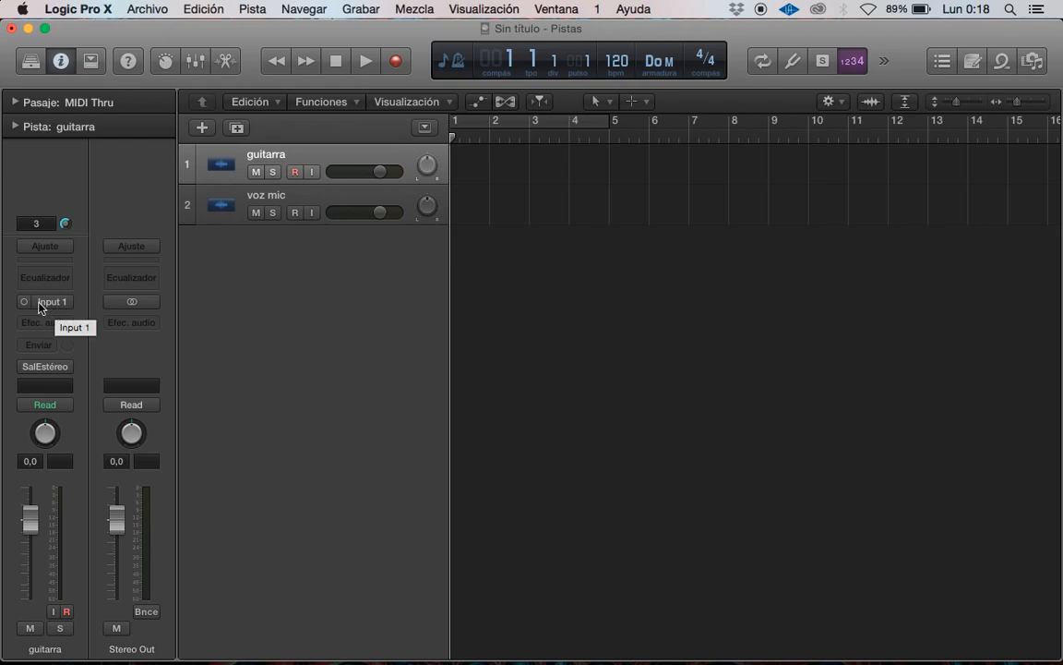
{"action": "left_click", "coordinate": [311, 198]}
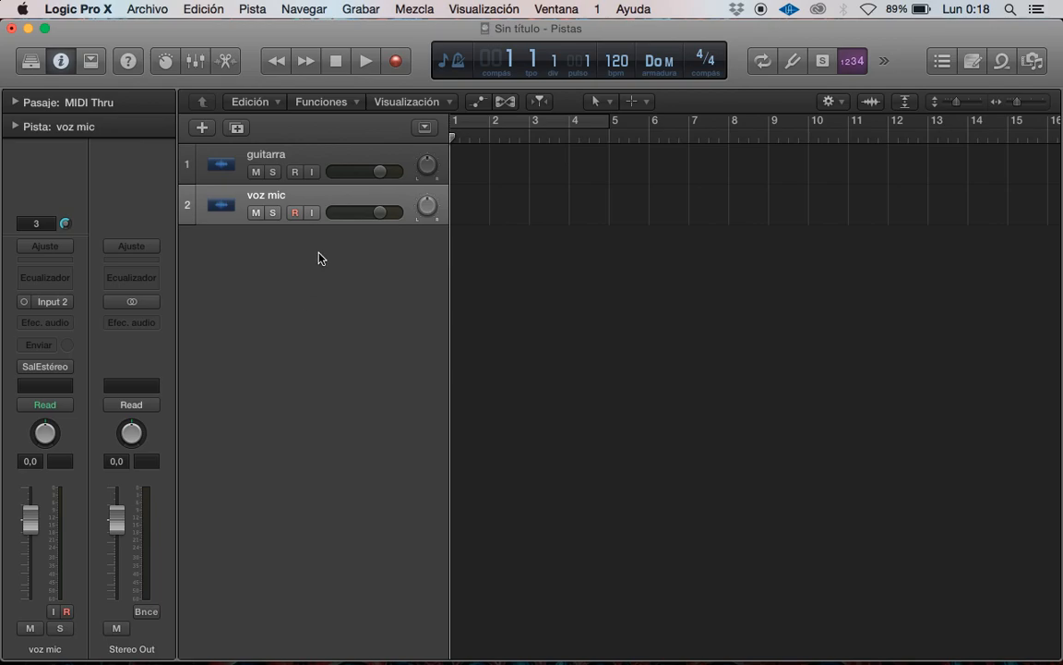
{"action": "left_click", "coordinate": [320, 161]}
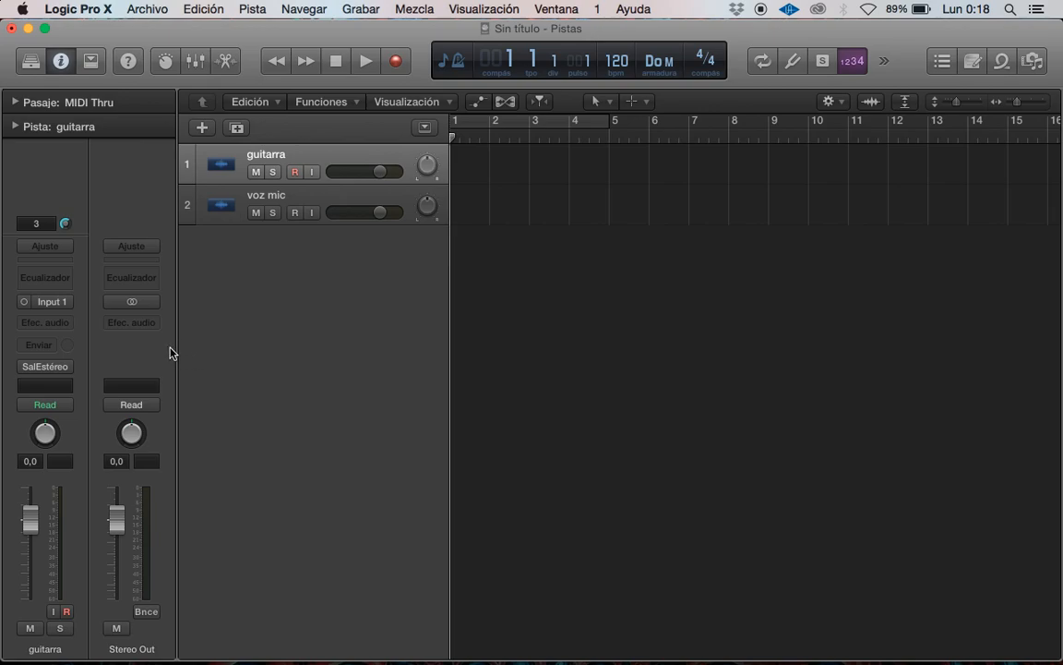
Examine the guitarra track's output options, including the Salida and Bus choices, without changing Salida estéreo
{"action": "left_click", "coordinate": [45, 366]}
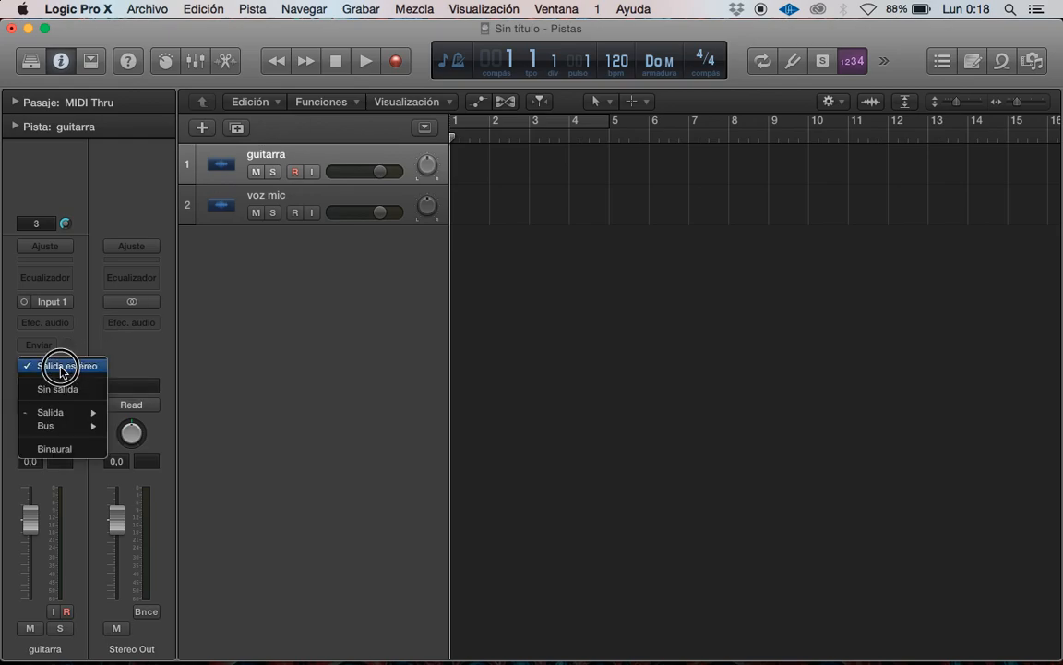
{"action": "mouse_move", "coordinate": [67, 417]}
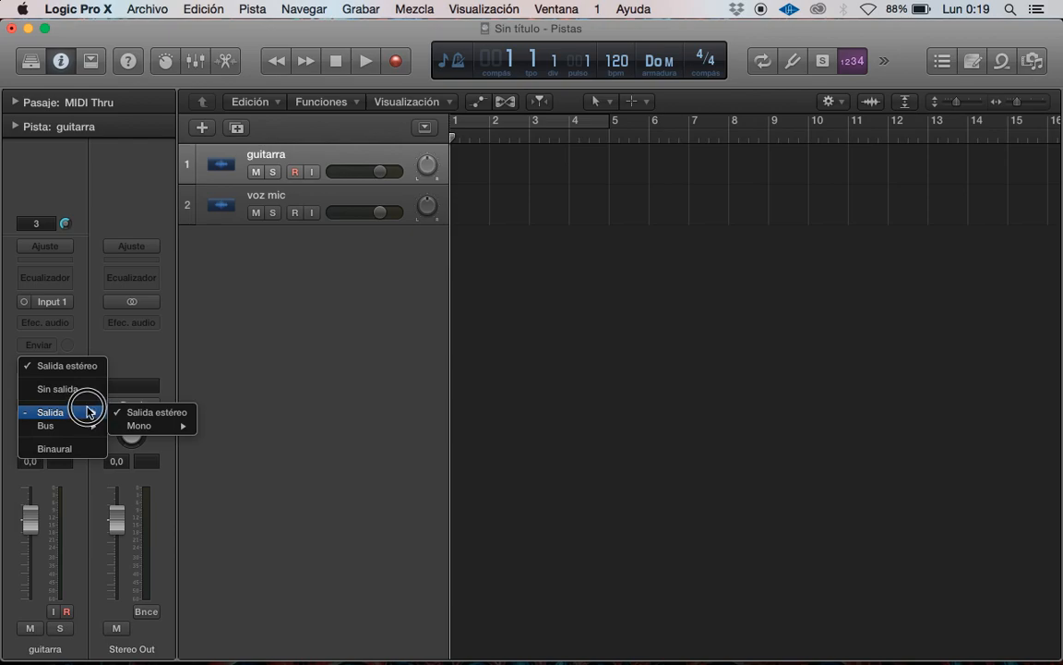
{"action": "mouse_move", "coordinate": [180, 429]}
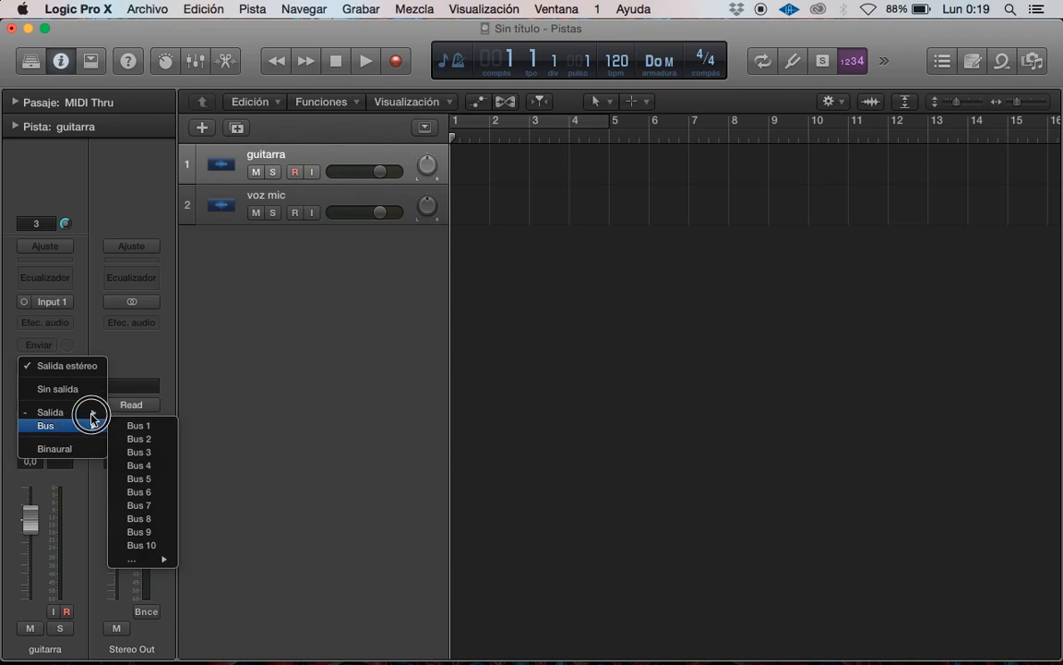
{"action": "left_click", "coordinate": [262, 346]}
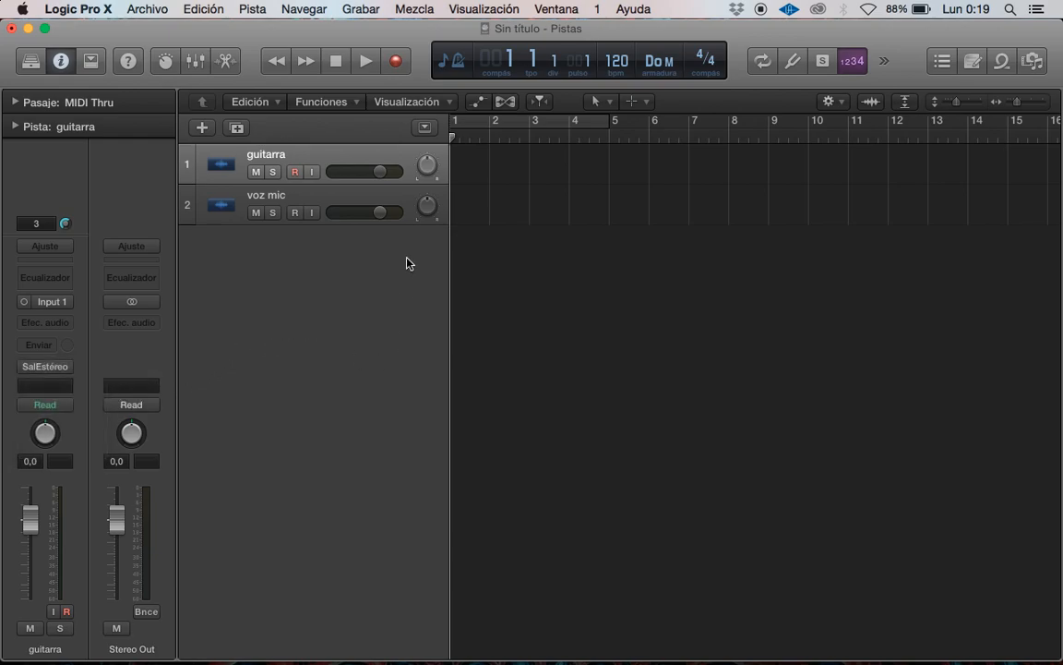
Record-enable the guitarra and voz mic tracks and check the incoming signal level of each
{"action": "left_click", "coordinate": [294, 172]}
{"action": "left_click", "coordinate": [295, 172]}
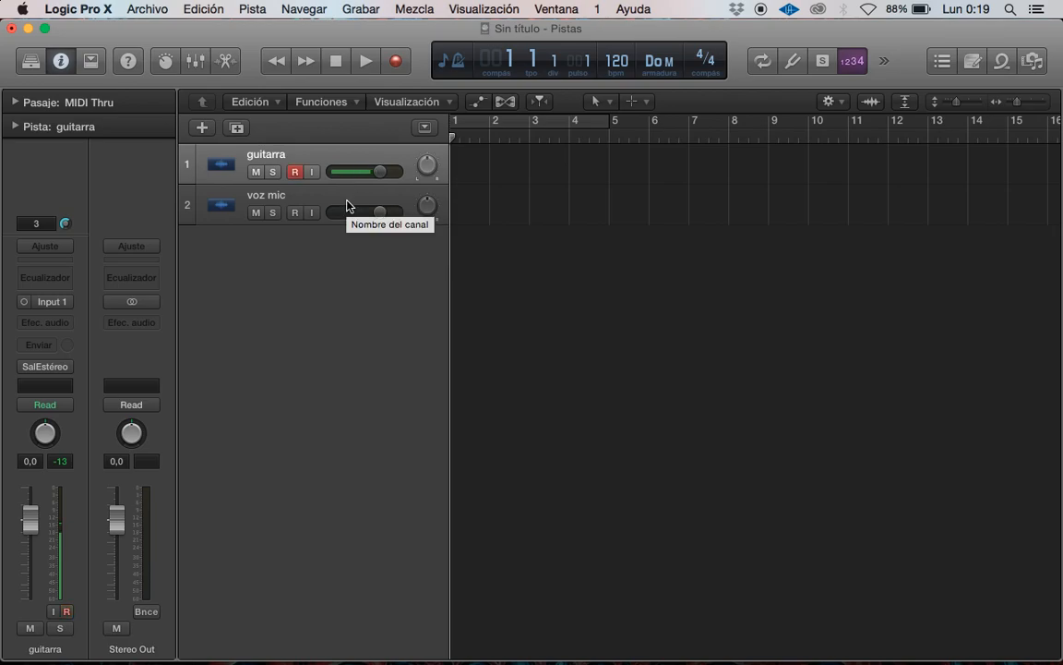
{"action": "left_click", "coordinate": [293, 216]}
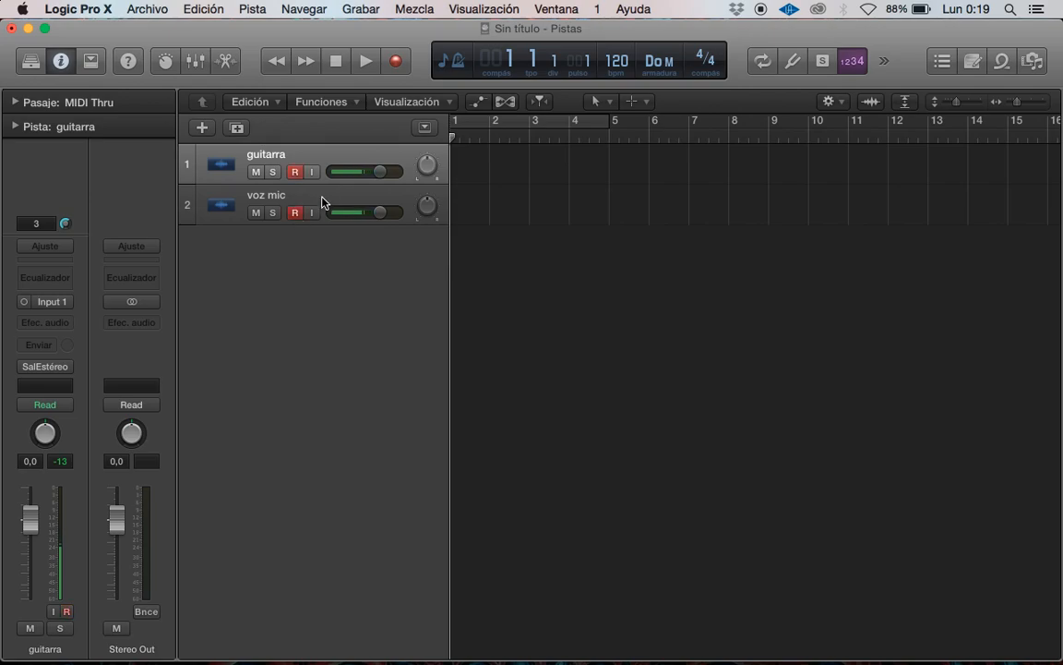
{"action": "left_click", "coordinate": [323, 196]}
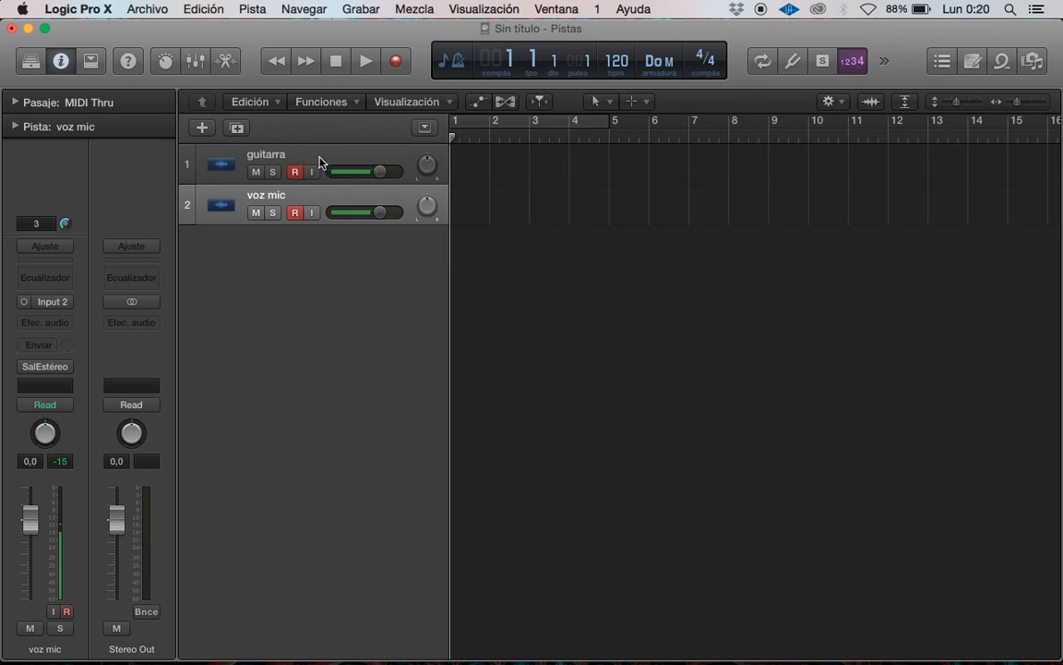
{"action": "left_click", "coordinate": [320, 161]}
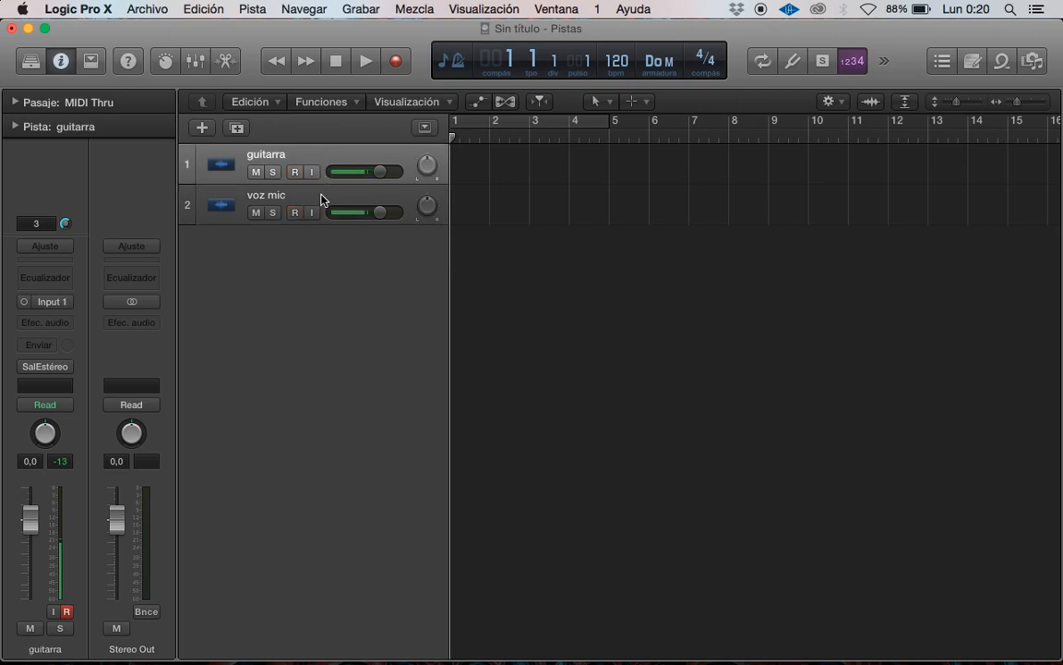
{"action": "left_click", "coordinate": [322, 198]}
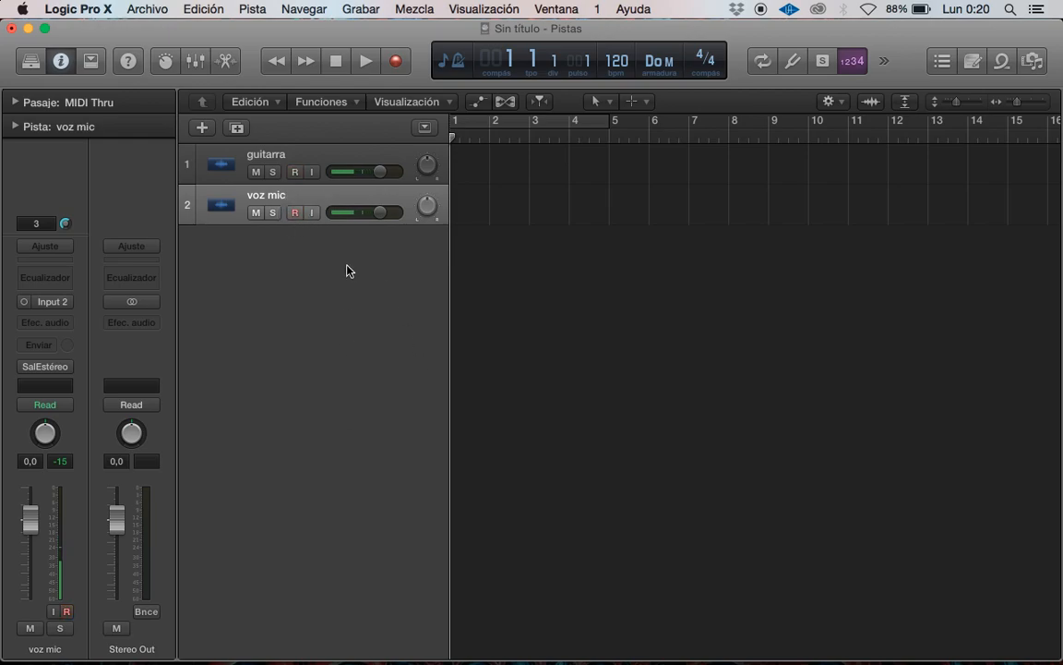
Turn on input monitoring for the guitarra track and raise its volume to about -1,8 dB
{"action": "left_click", "coordinate": [308, 160]}
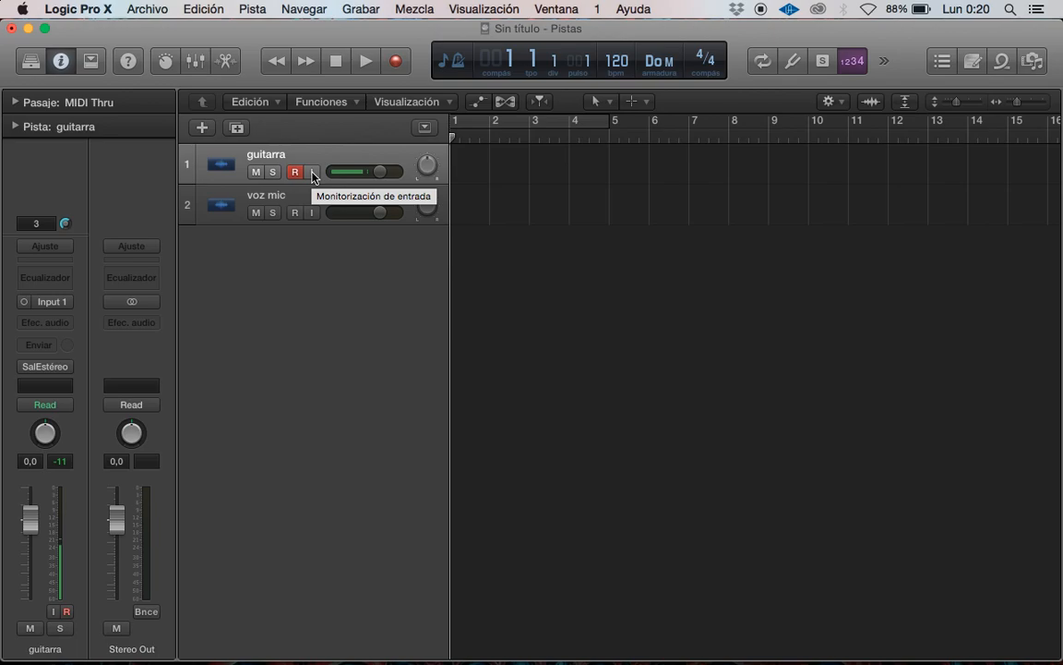
{"action": "left_click", "coordinate": [312, 173]}
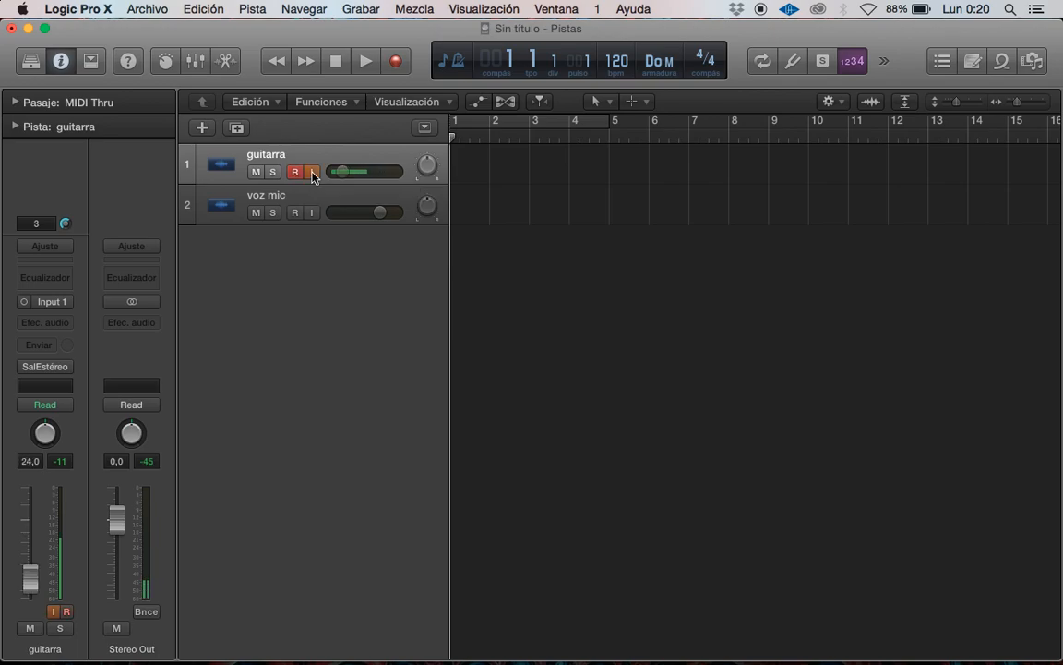
{"action": "left_click_drag", "start_coordinate": [29, 578], "coordinate": [26, 484]}
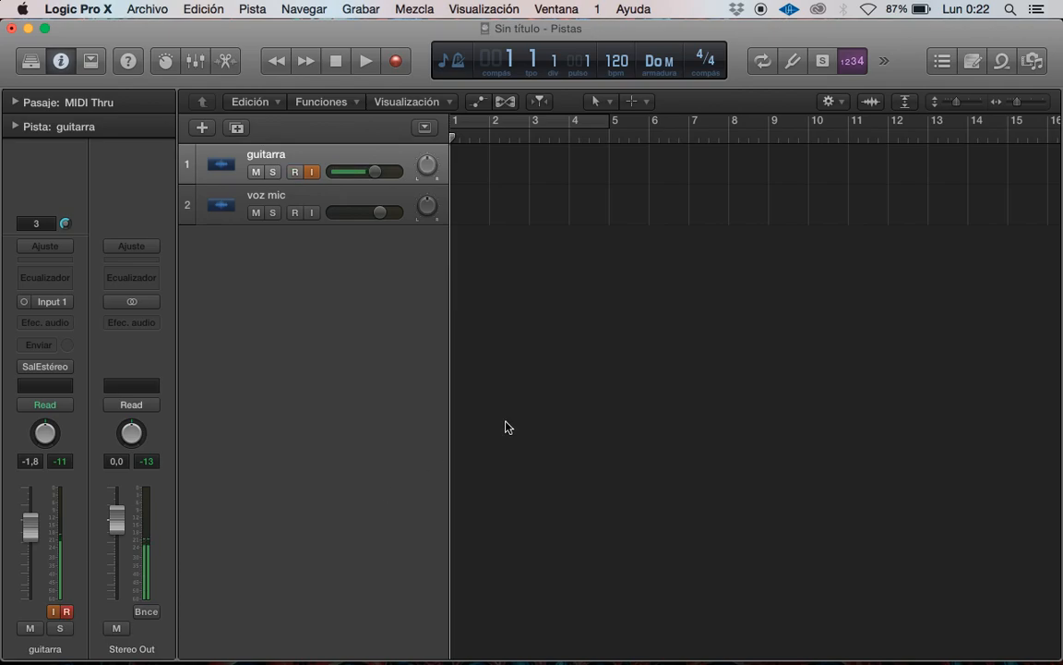
Check the available recording options and record a take of just under five bars on the guitarra track
{"action": "right_click", "coordinate": [396, 63]}
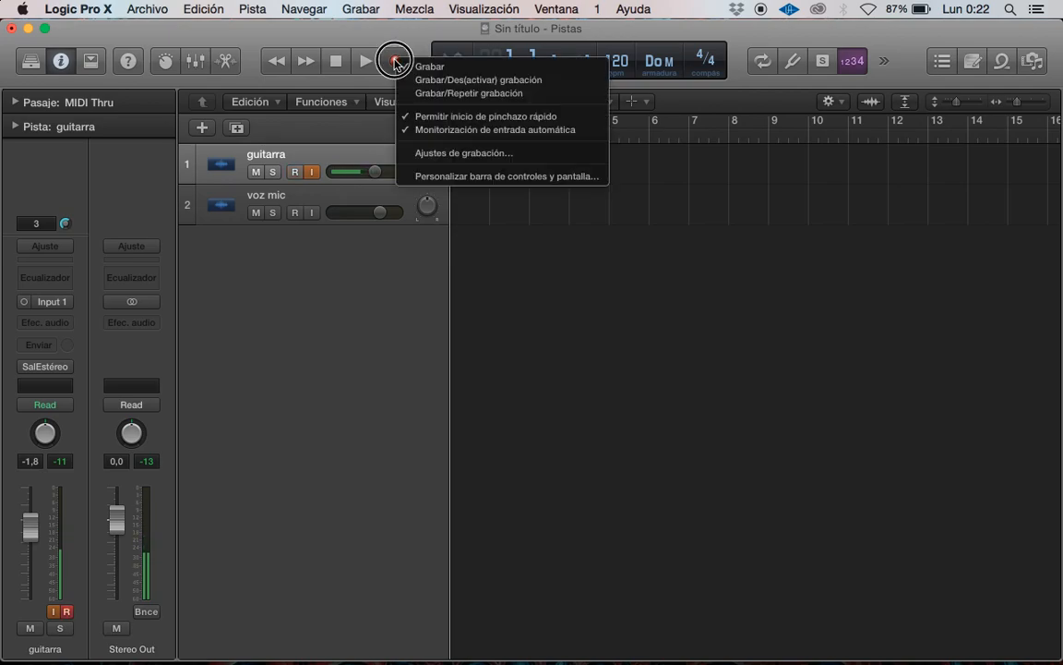
{"action": "left_click", "coordinate": [385, 42]}
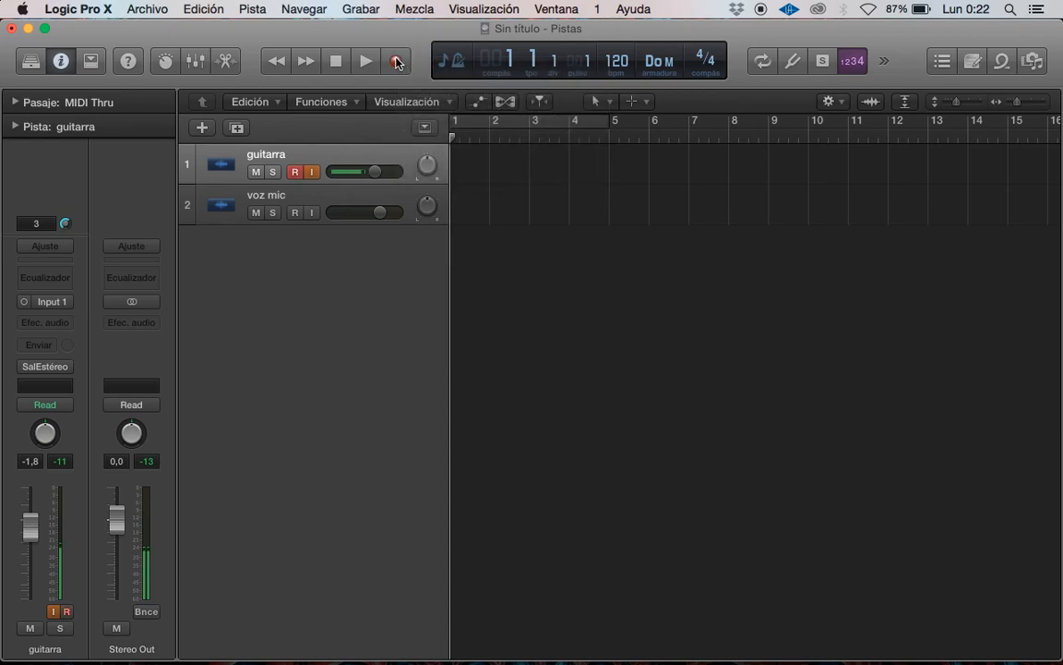
{"action": "left_click", "coordinate": [396, 62]}
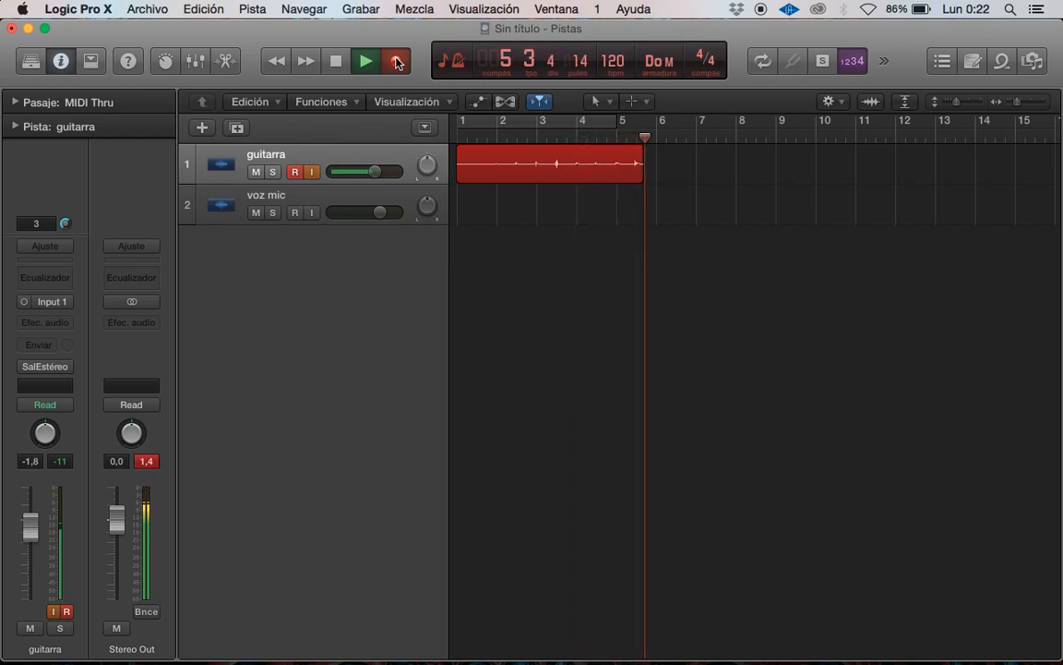
{"action": "key", "text": "space"}
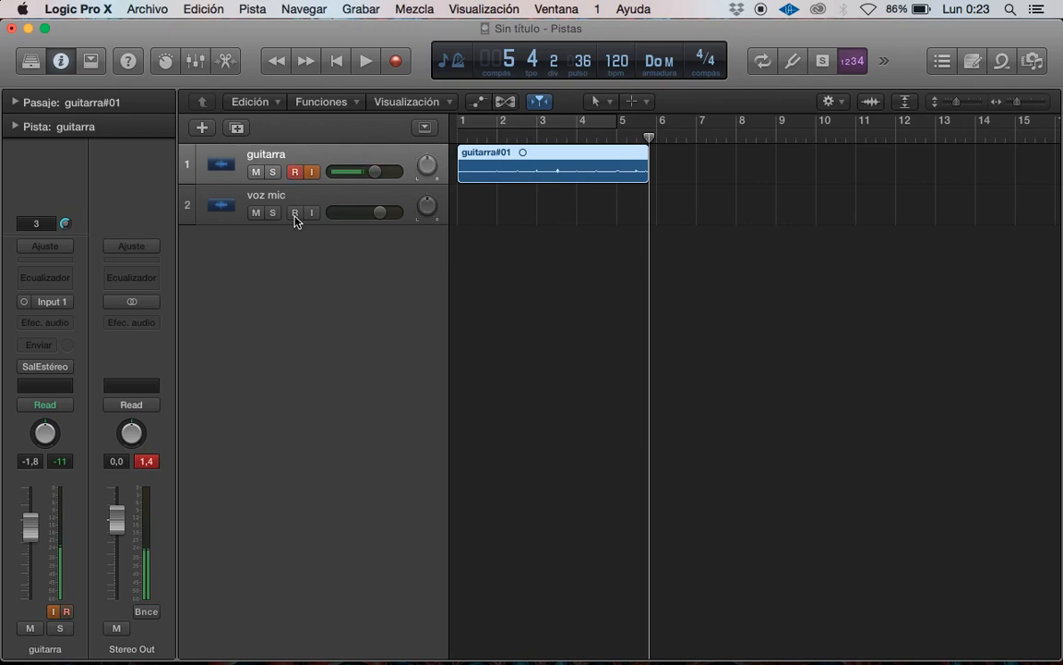
Move record-enable and input monitoring from guitarra to voz mic, and set the voz mic volume to about -2,0 dB
{"action": "left_click", "coordinate": [319, 203]}
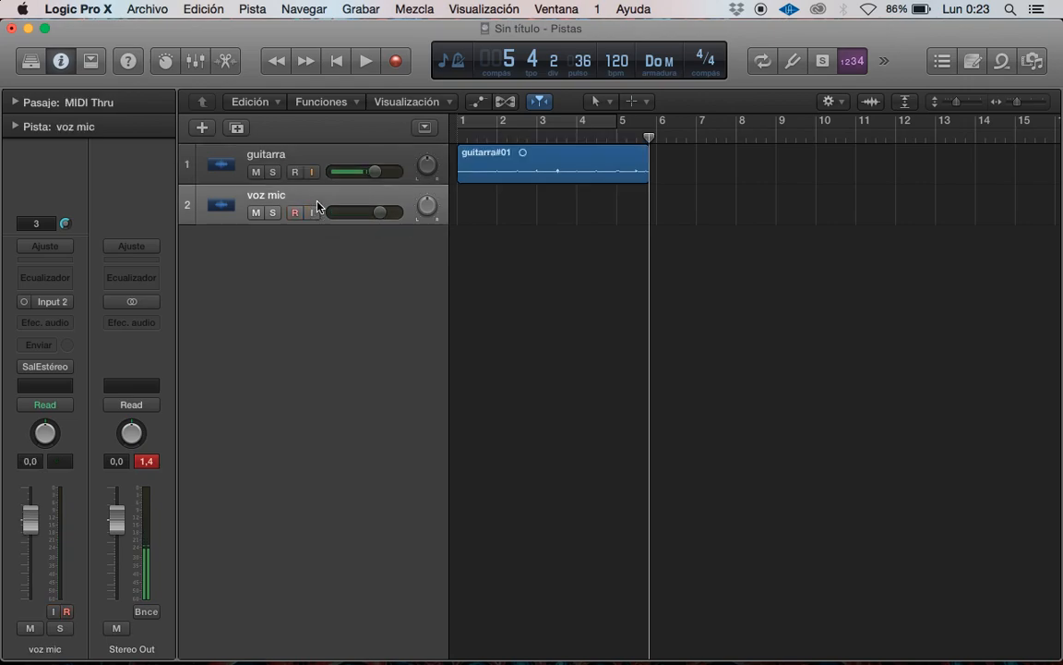
{"action": "left_click", "coordinate": [295, 173]}
{"action": "left_click", "coordinate": [295, 214]}
{"action": "left_click", "coordinate": [315, 213]}
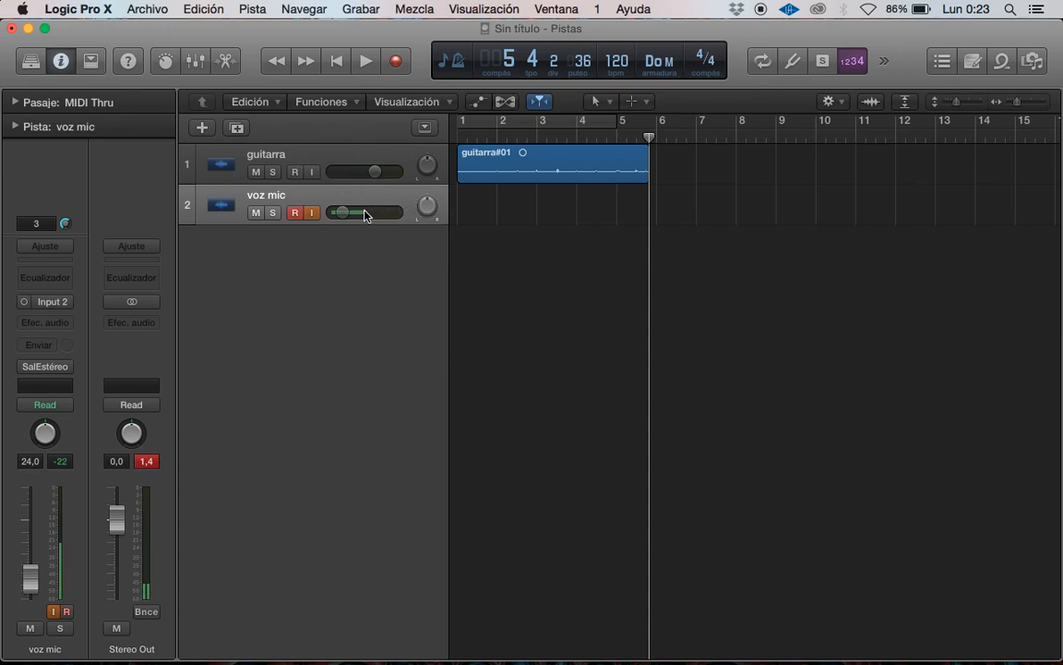
{"action": "left_click_drag", "start_coordinate": [342, 213], "coordinate": [439, 216]}
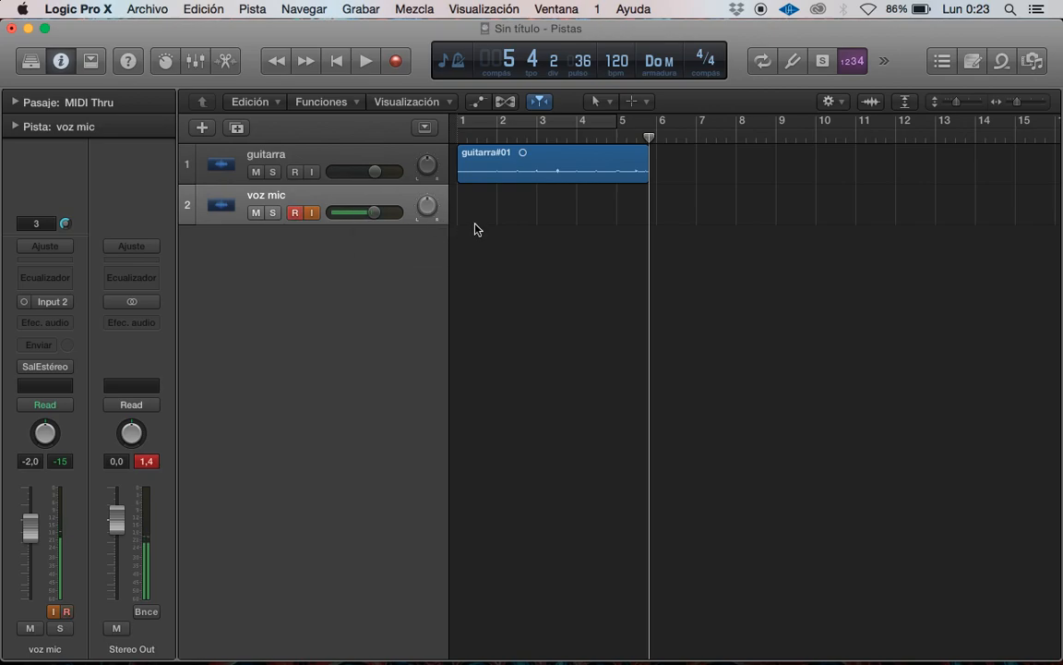
Record a take of just over five bars on the voz mic track from the beginning of the project
{"action": "left_click", "coordinate": [318, 162]}
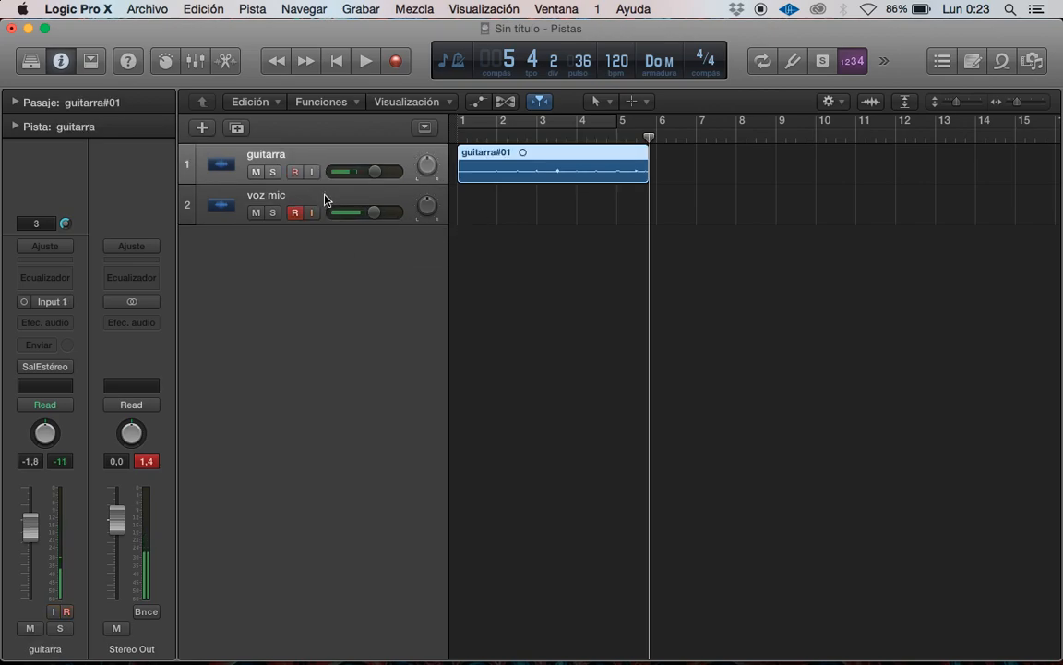
{"action": "left_click", "coordinate": [324, 198]}
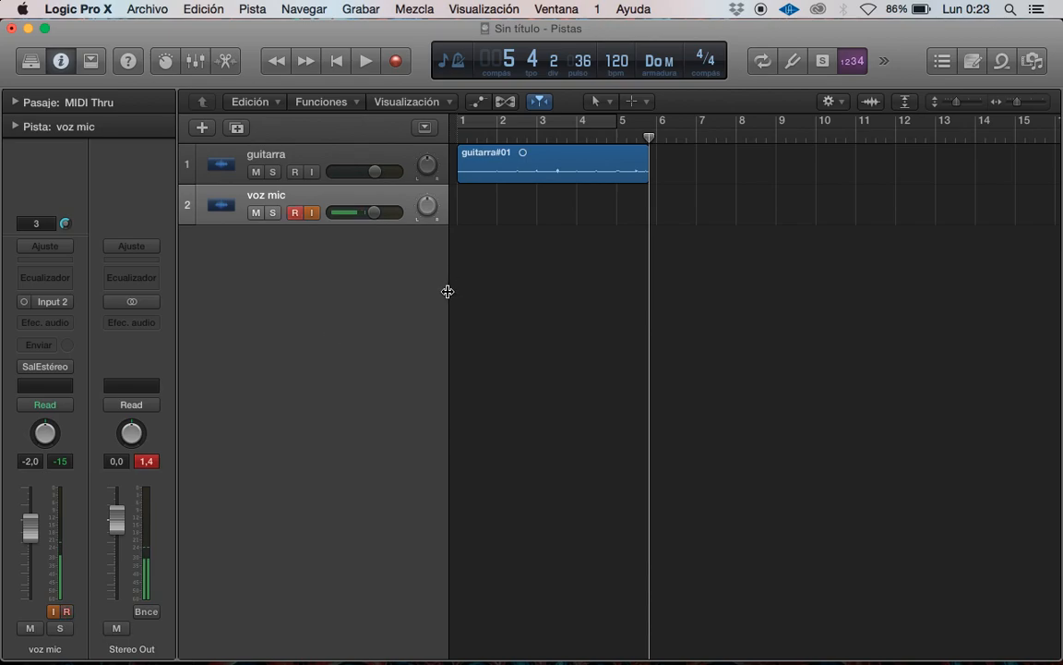
{"action": "key", "text": "Return"}
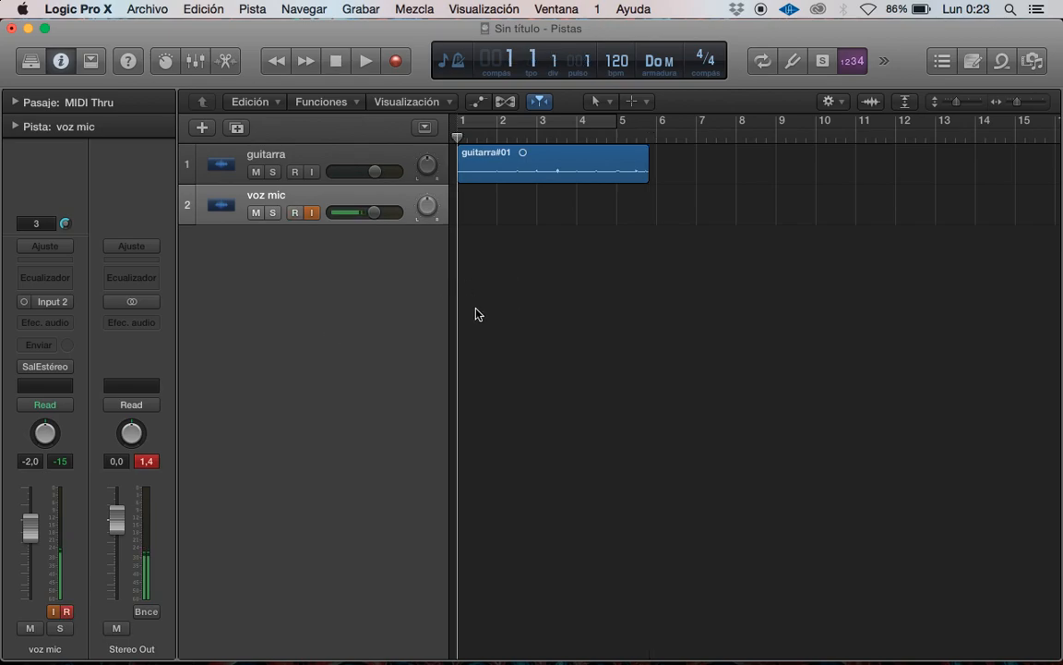
{"action": "left_click", "coordinate": [395, 63]}
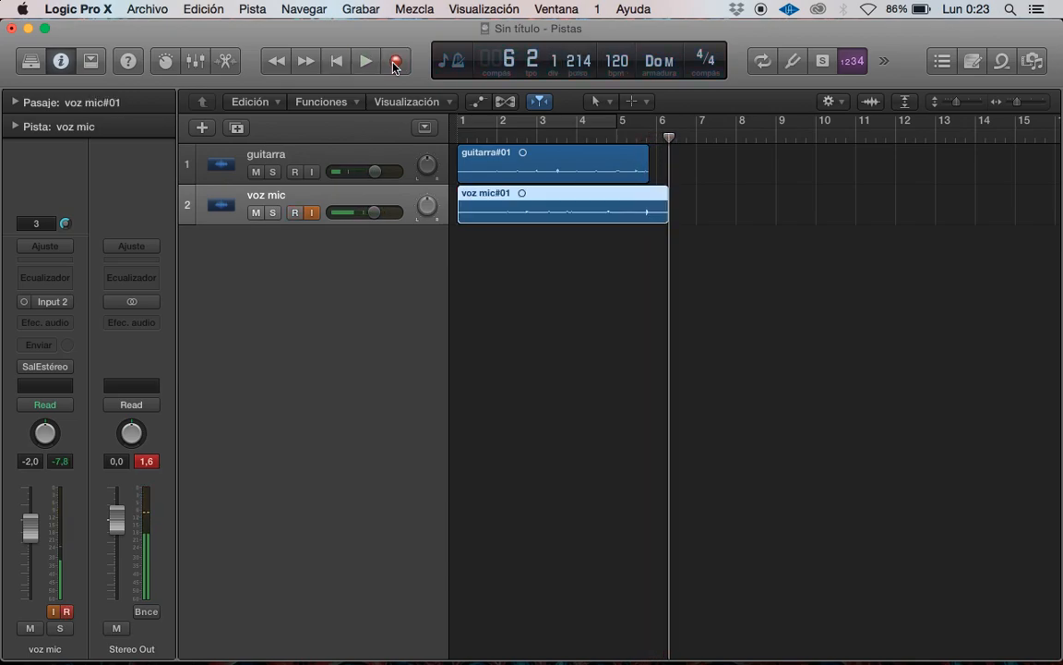
Turn off record-enable and input monitoring on voz mic and reset the Stereo Out peak level
{"action": "left_click", "coordinate": [294, 213]}
{"action": "left_click", "coordinate": [312, 213]}
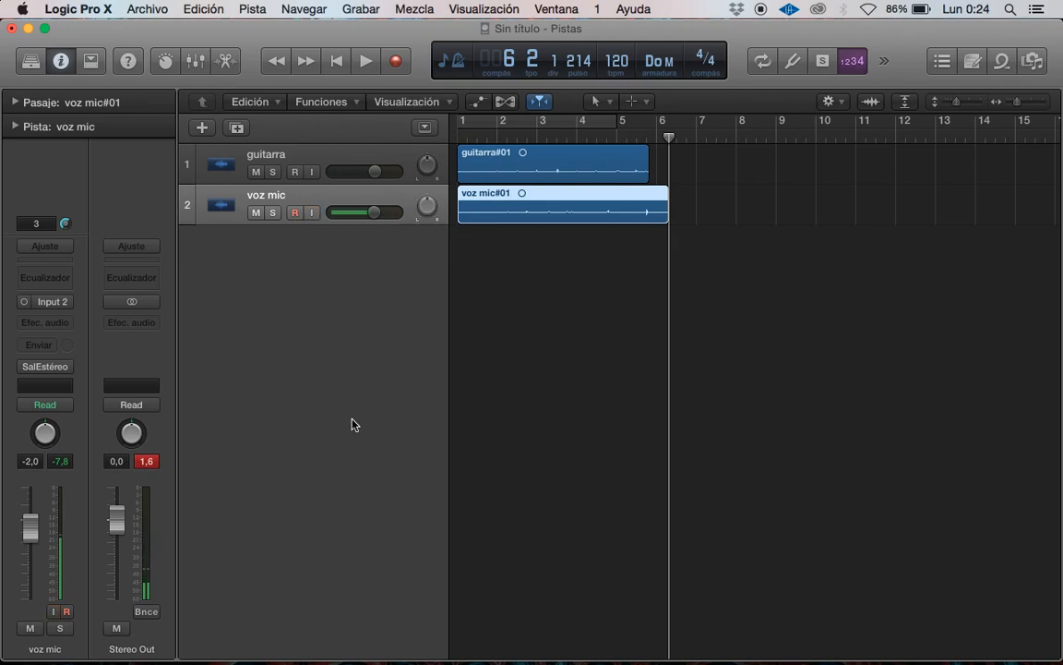
{"action": "left_click", "coordinate": [148, 464]}
Play both recordings from the beginning while panning guitarra to the left and voz mic to +63, and stop playback
{"action": "key", "text": "Return"}
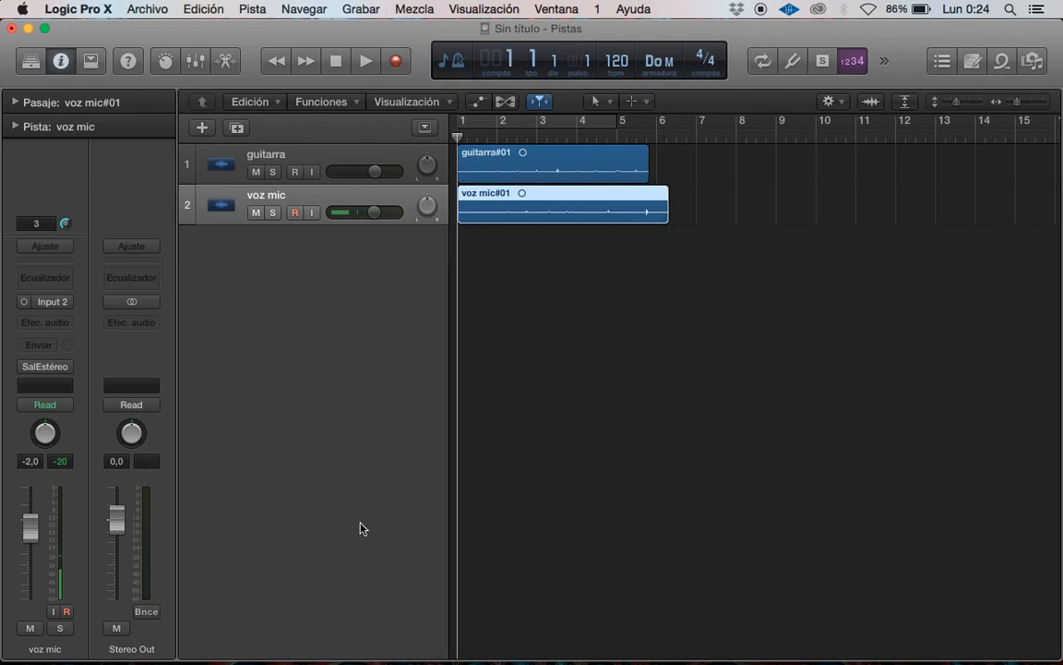
{"action": "key", "text": "space"}
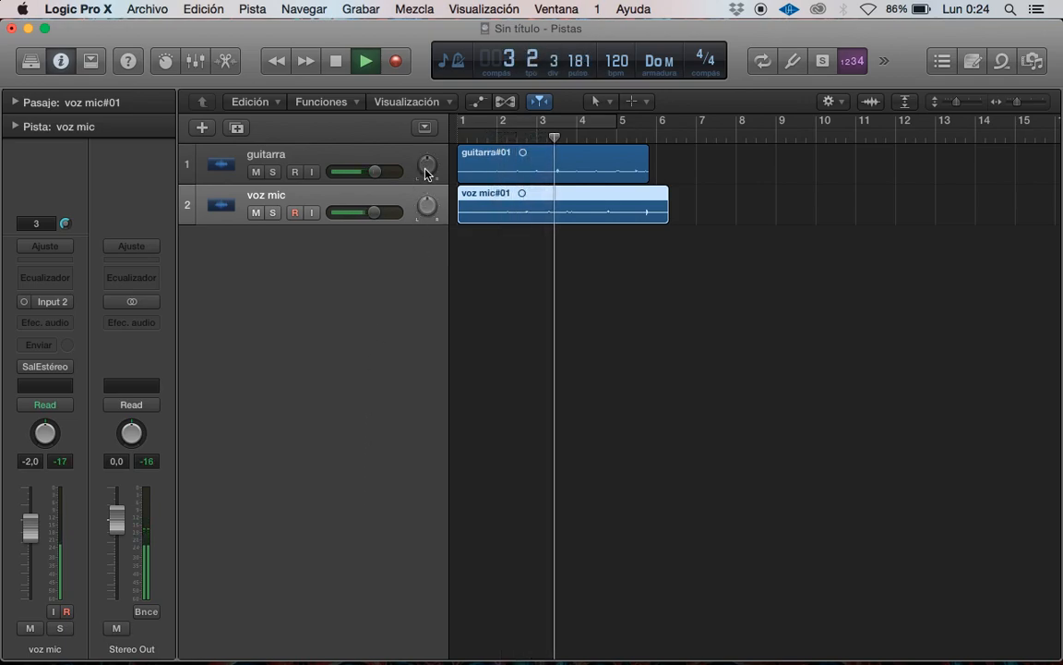
{"action": "left_click_drag", "start_coordinate": [427, 198], "coordinate": [415, 336]}
{"action": "left_click_drag", "start_coordinate": [425, 213], "coordinate": [423, 59]}
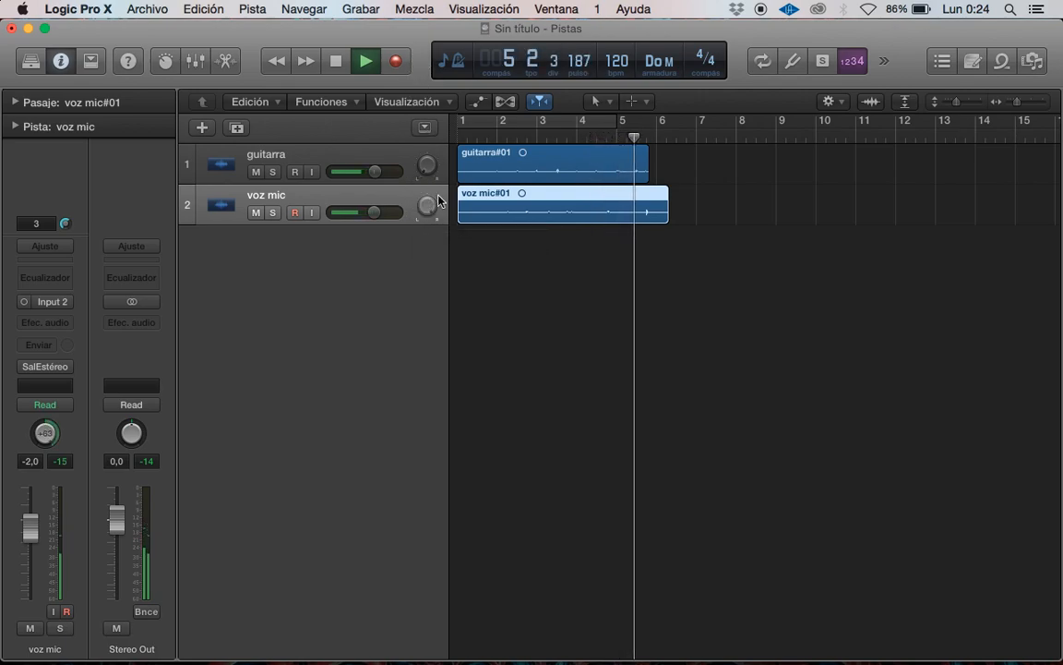
{"action": "key", "text": "space"}
{"action": "key", "text": "space"}
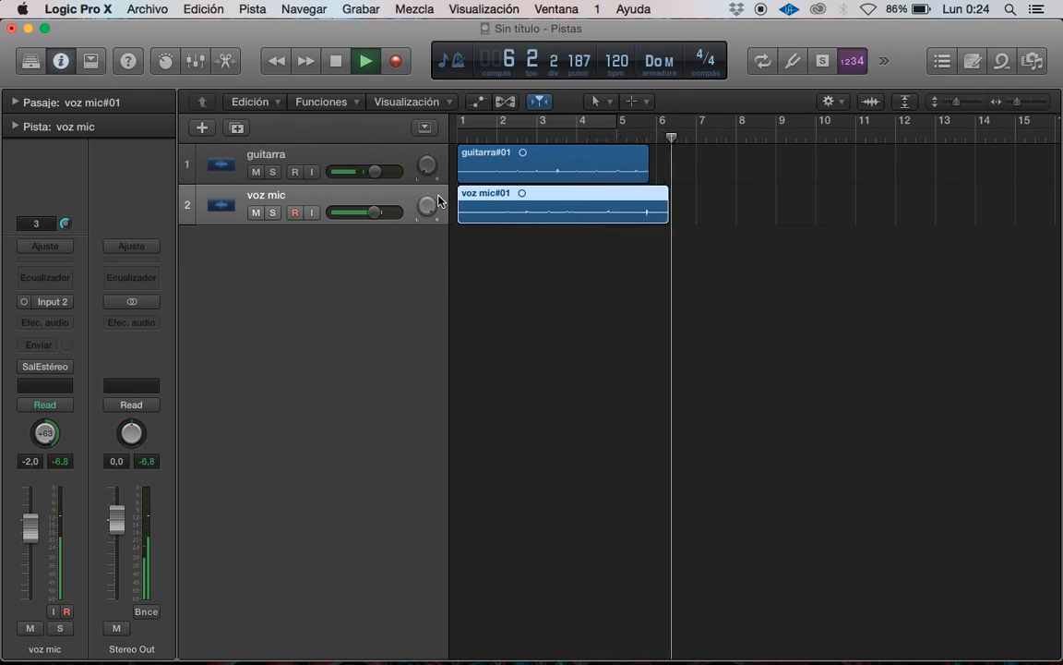
{"action": "key", "text": "space"}
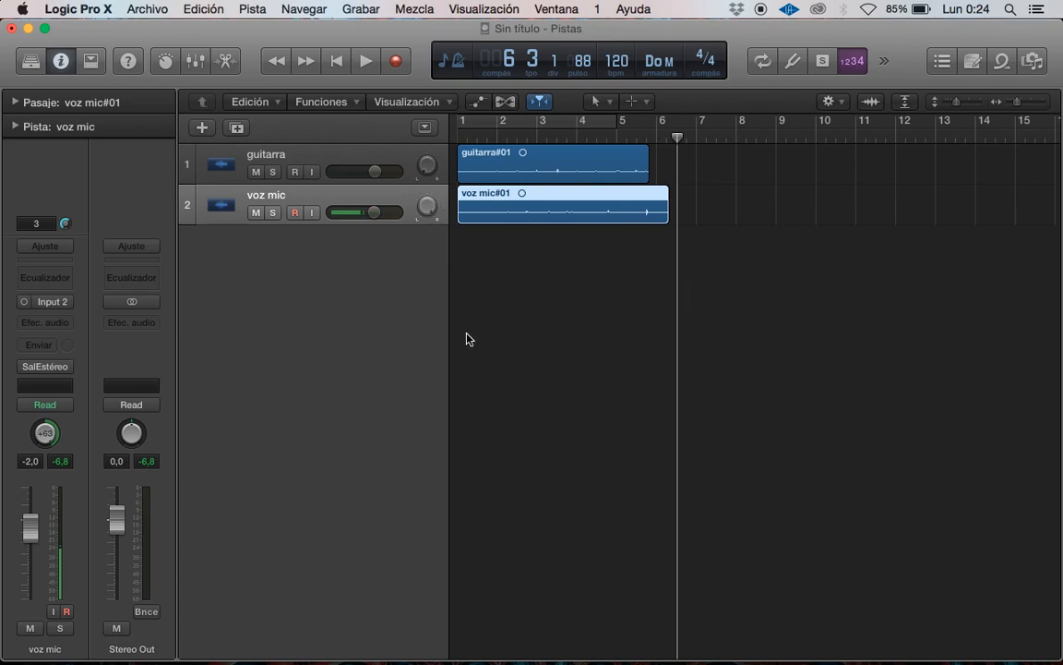
{"action": "key", "text": "super+Tab"}
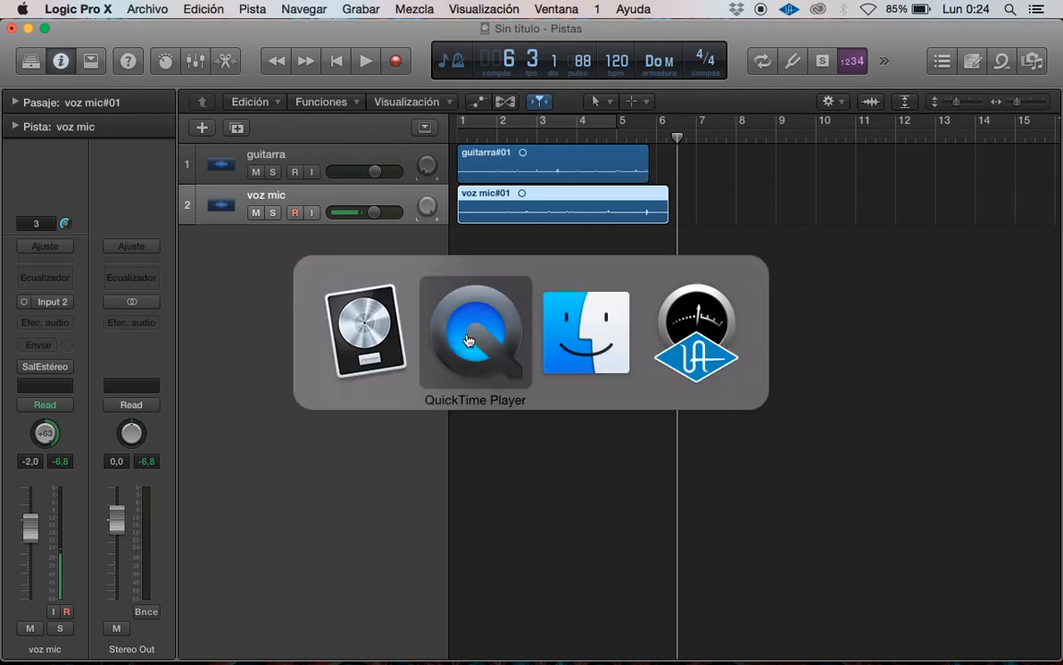